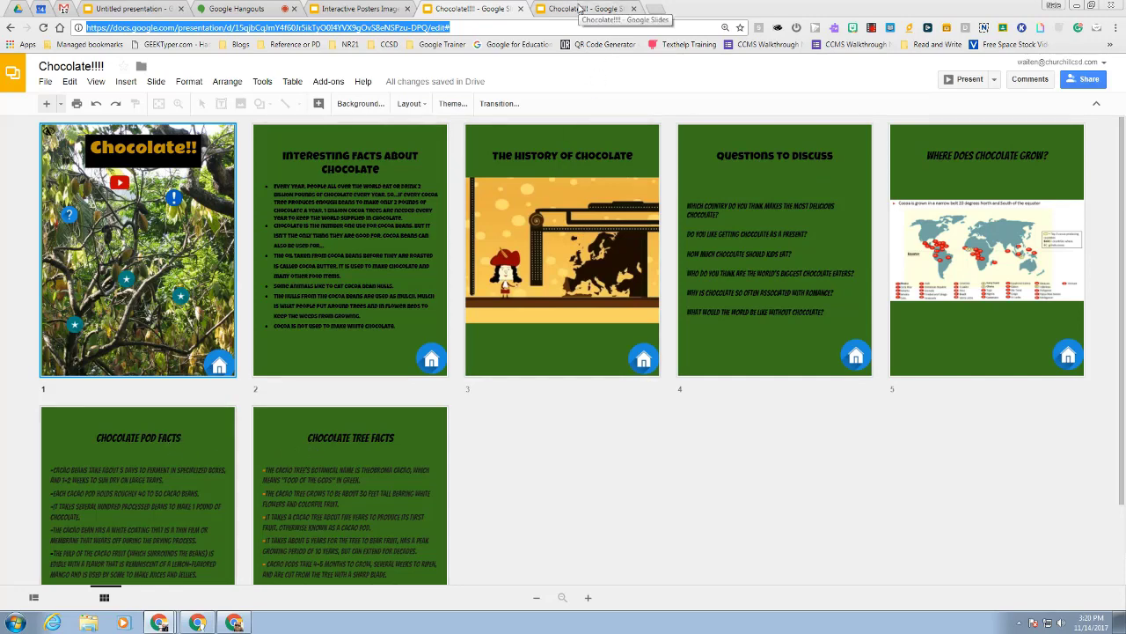
Open the first slide of the Chocolate!!!! presentation for editing from the grid of slides
{"action": "left_click", "coordinate": [581, 8]}
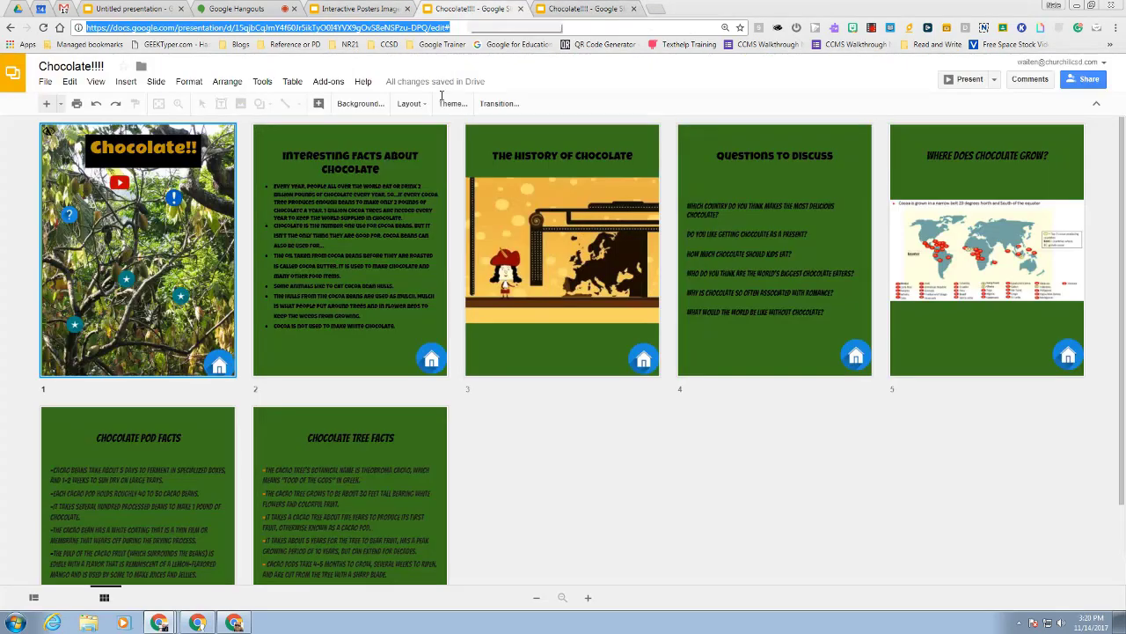
{"action": "left_click", "coordinate": [471, 9]}
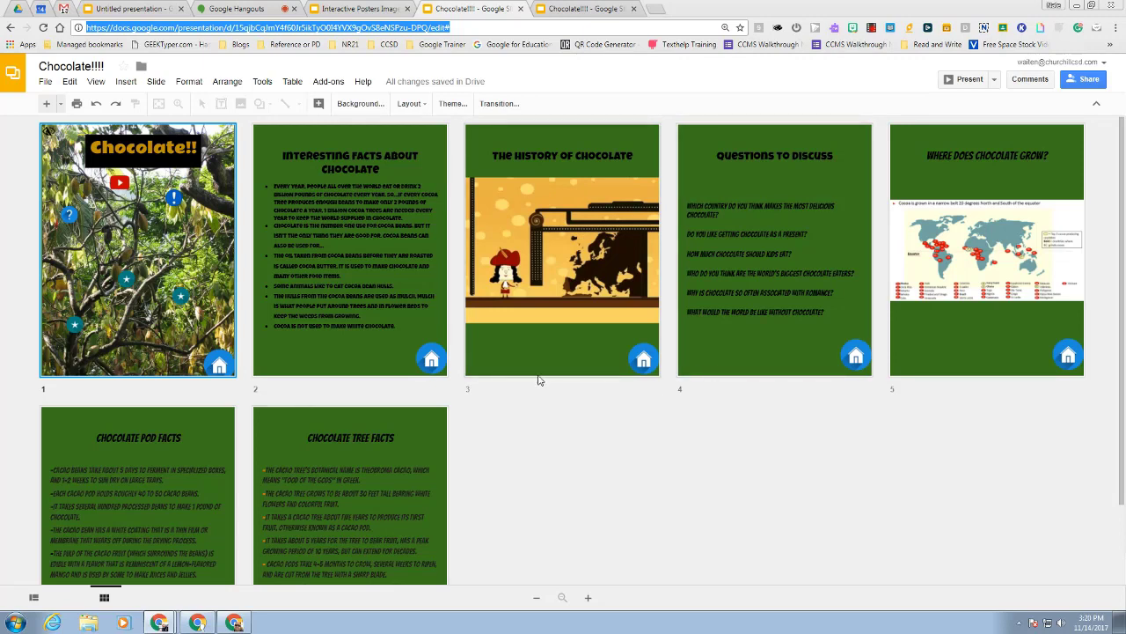
{"action": "left_click", "coordinate": [191, 264]}
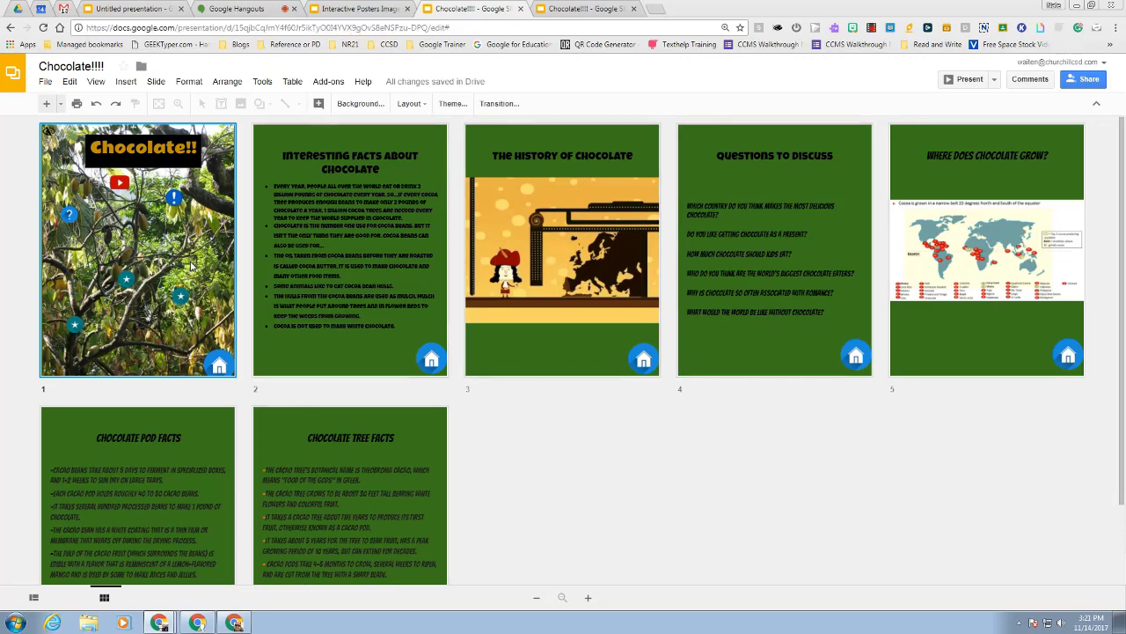
{"action": "double_click", "coordinate": [194, 238]}
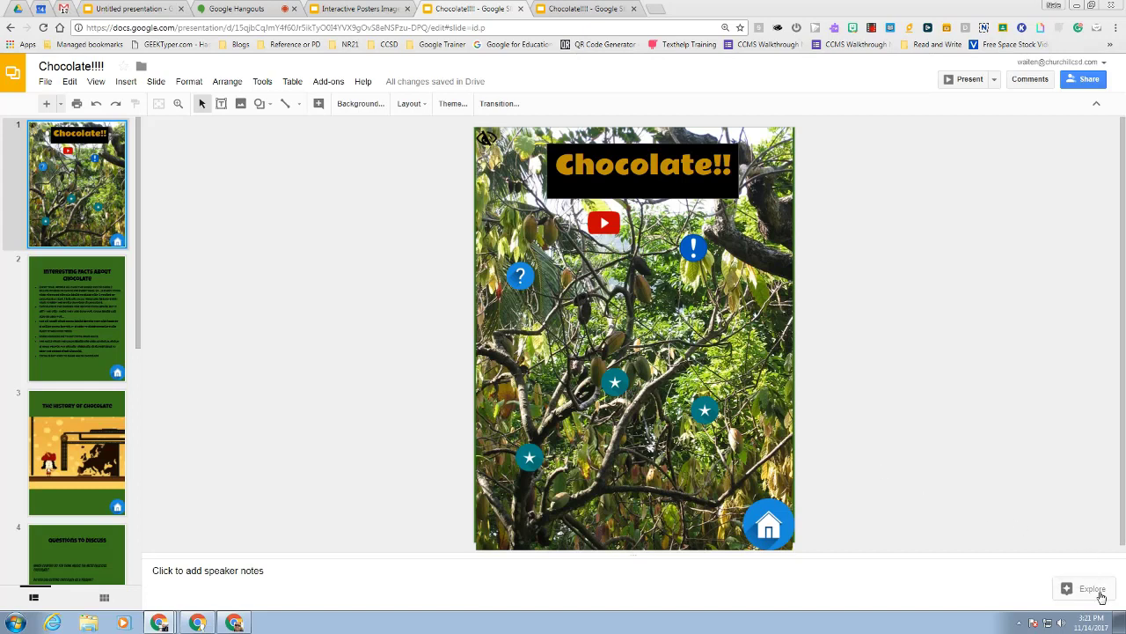
Open Explore and search for "star icon image", showing the image results
{"action": "left_click", "coordinate": [263, 81]}
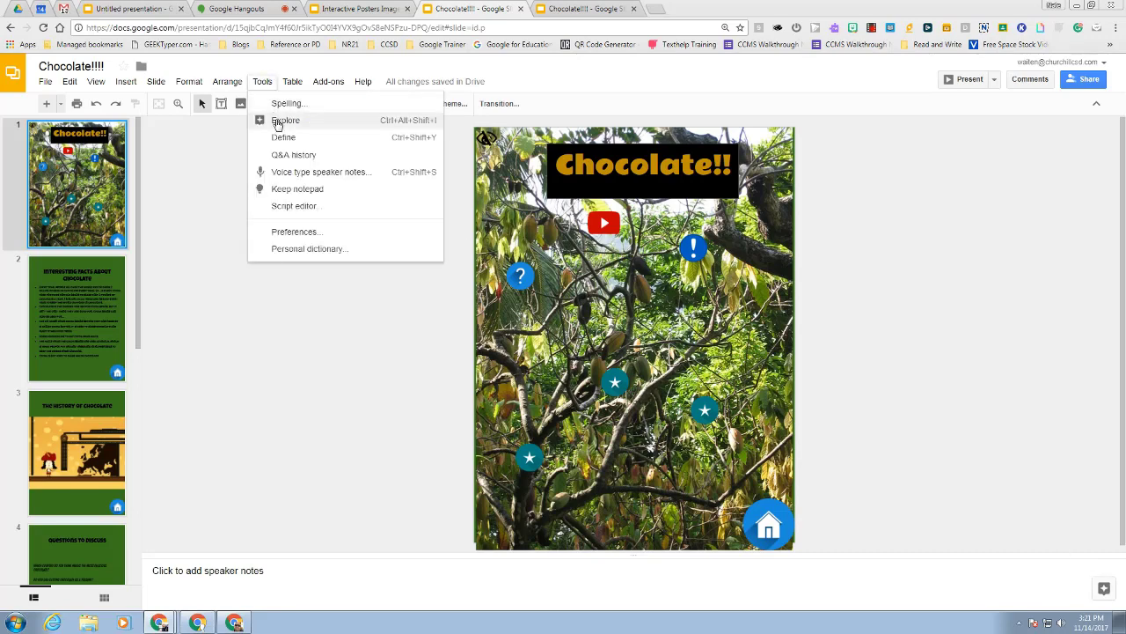
{"action": "left_click", "coordinate": [1103, 592]}
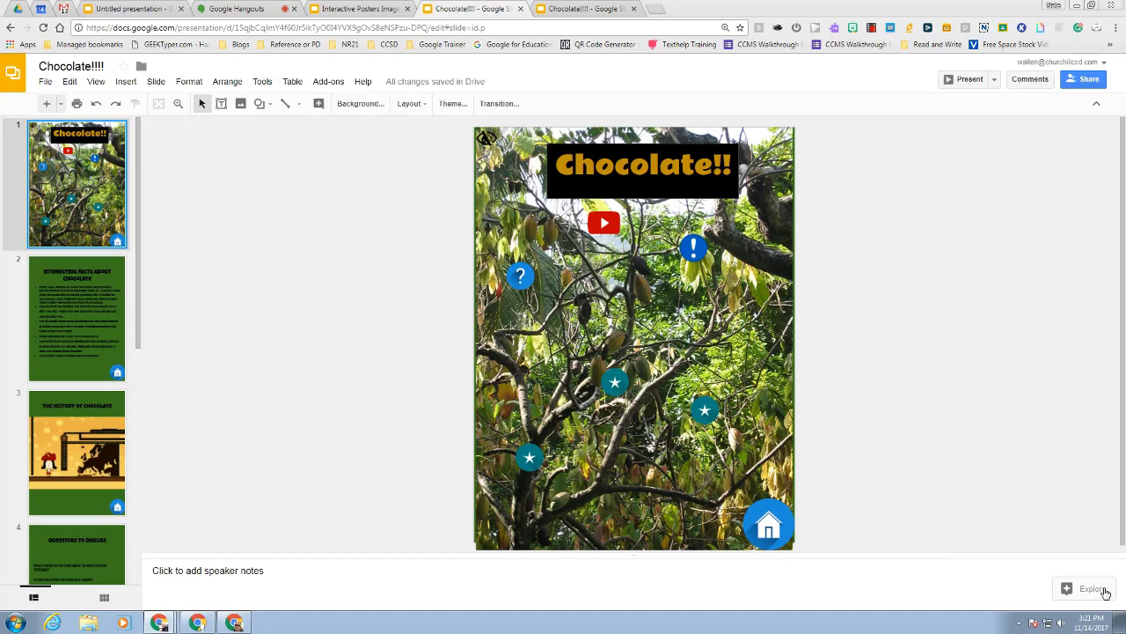
{"action": "left_click", "coordinate": [1102, 592]}
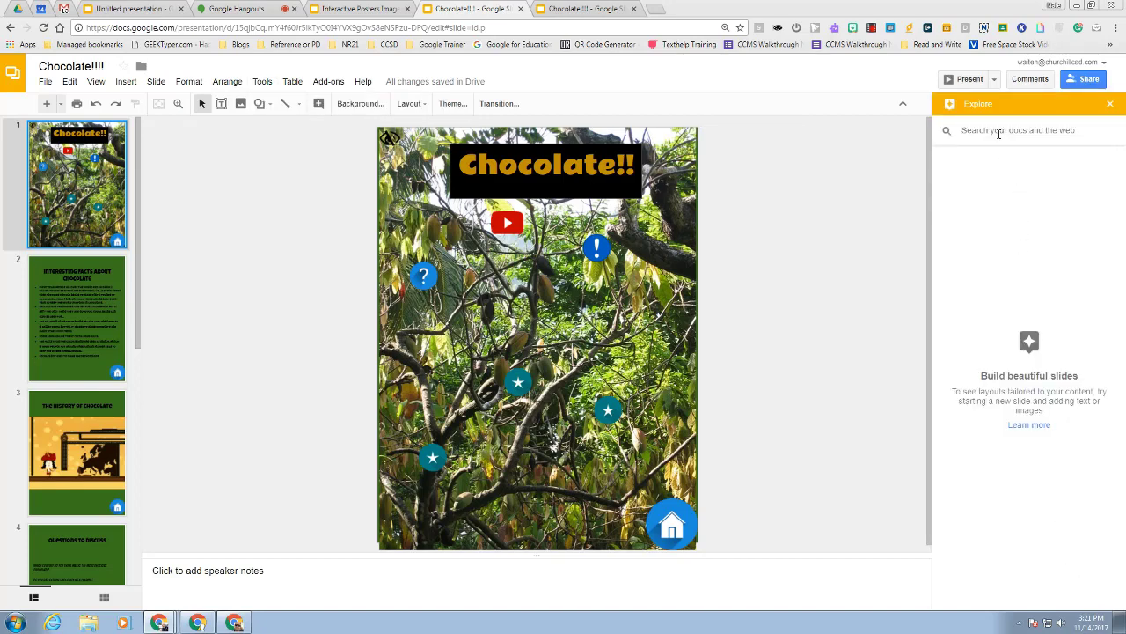
{"action": "left_click", "coordinate": [999, 132]}
{"action": "type", "text": "star icon"}
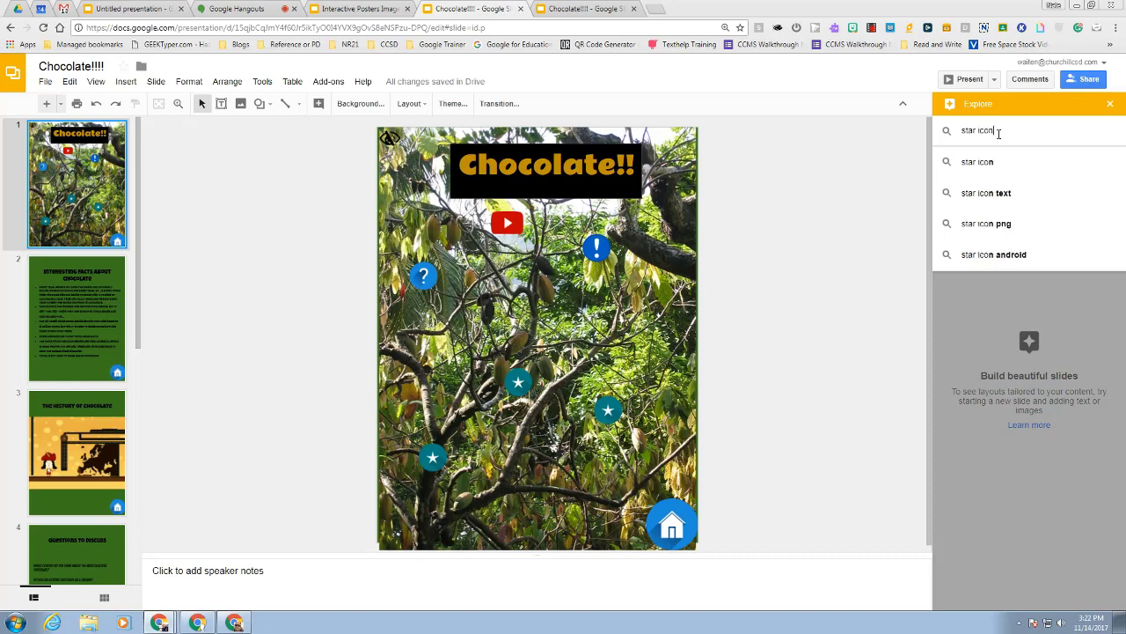
{"action": "type", "text": " image"}
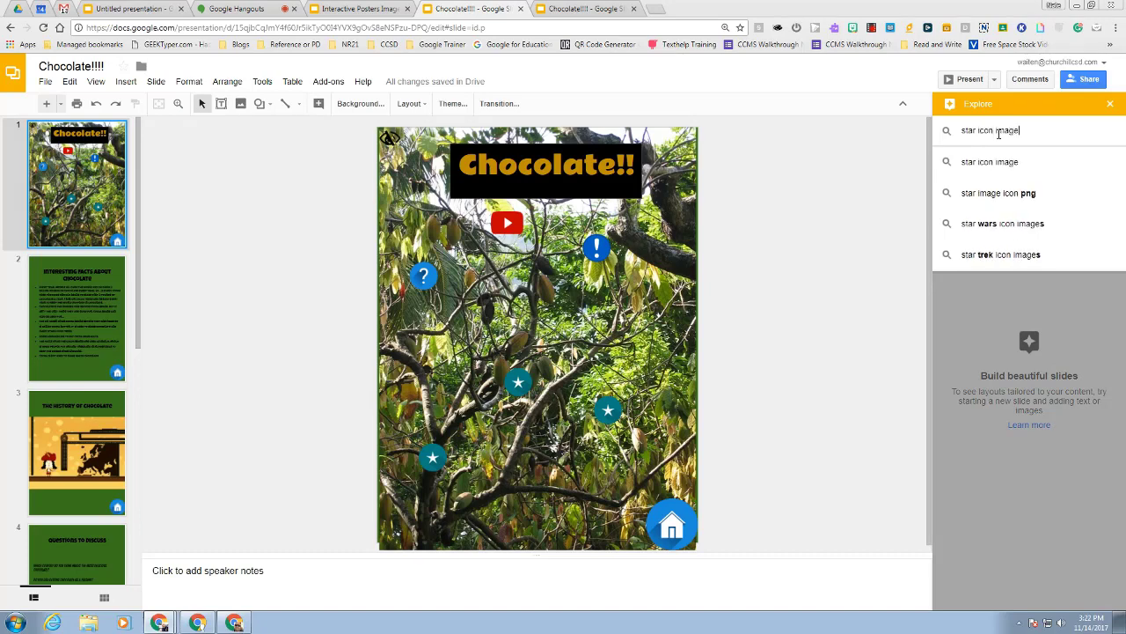
{"action": "key", "text": "Return"}
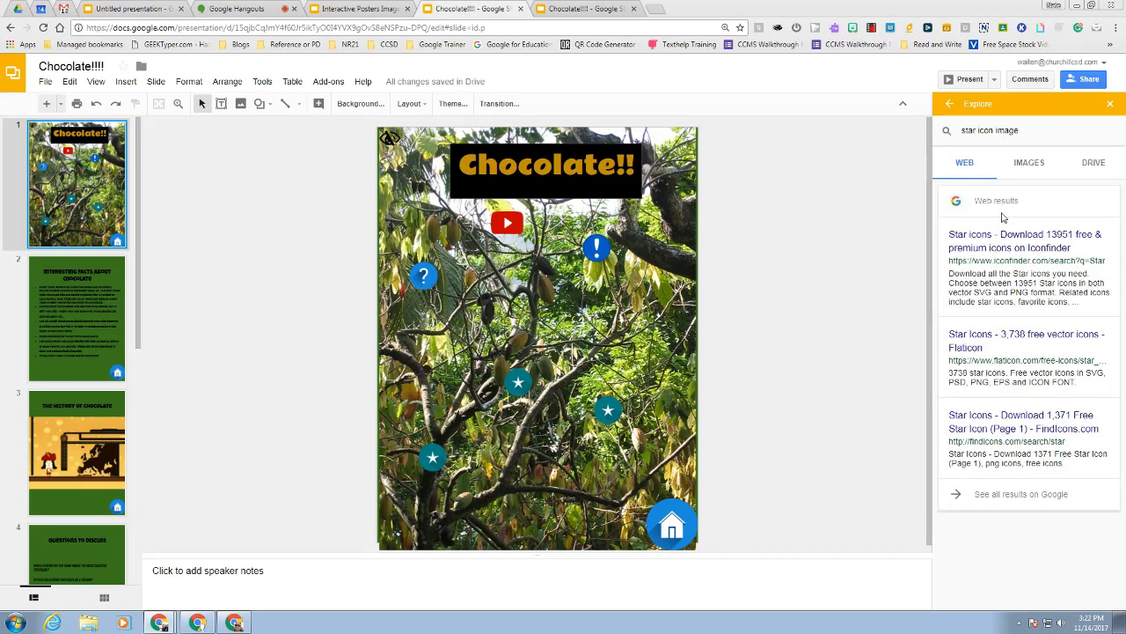
{"action": "left_click", "coordinate": [1042, 163]}
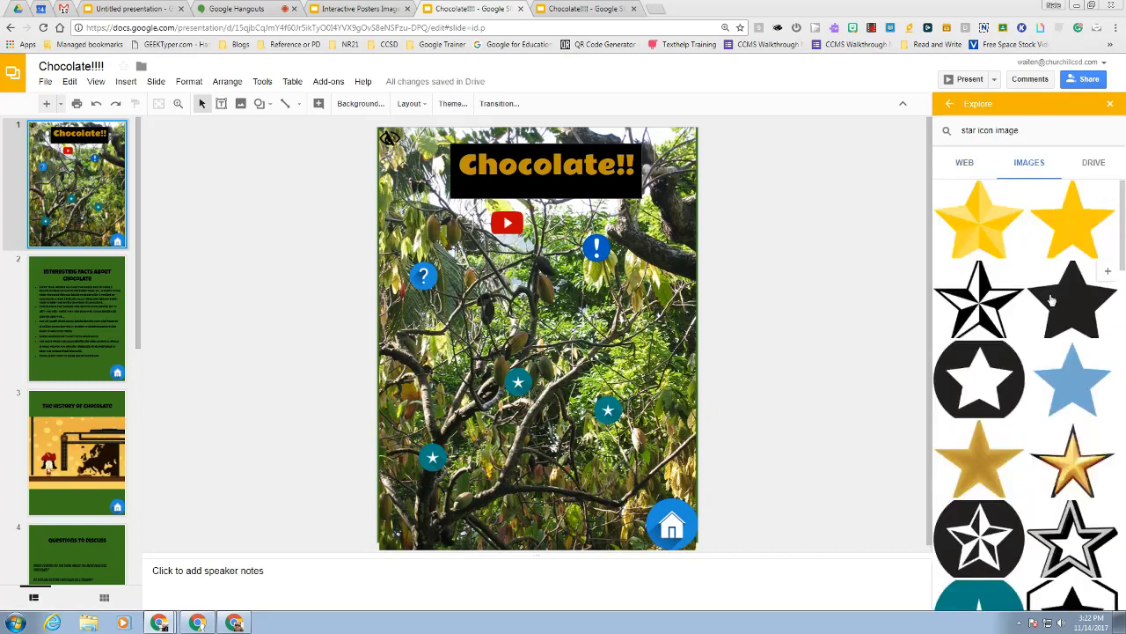
Insert the teal circle image with a white star, shrink it to icon size and place it below the question mark icon
{"action": "scroll", "coordinate": [1059, 472], "scroll_direction": "down", "scroll_amount": 2}
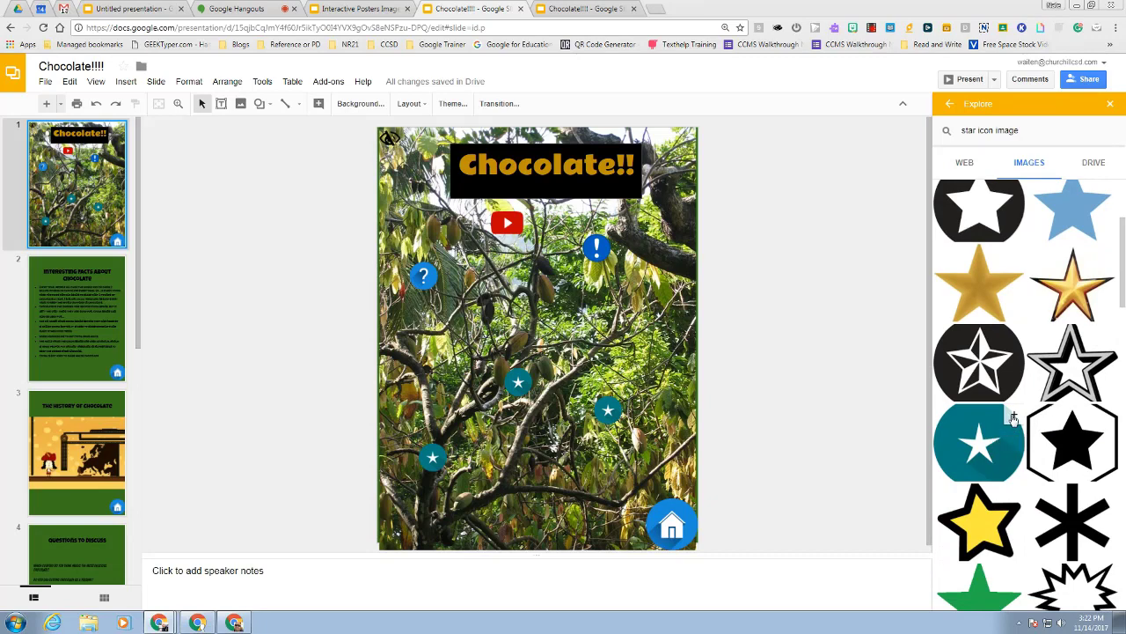
{"action": "left_click", "coordinate": [1013, 418]}
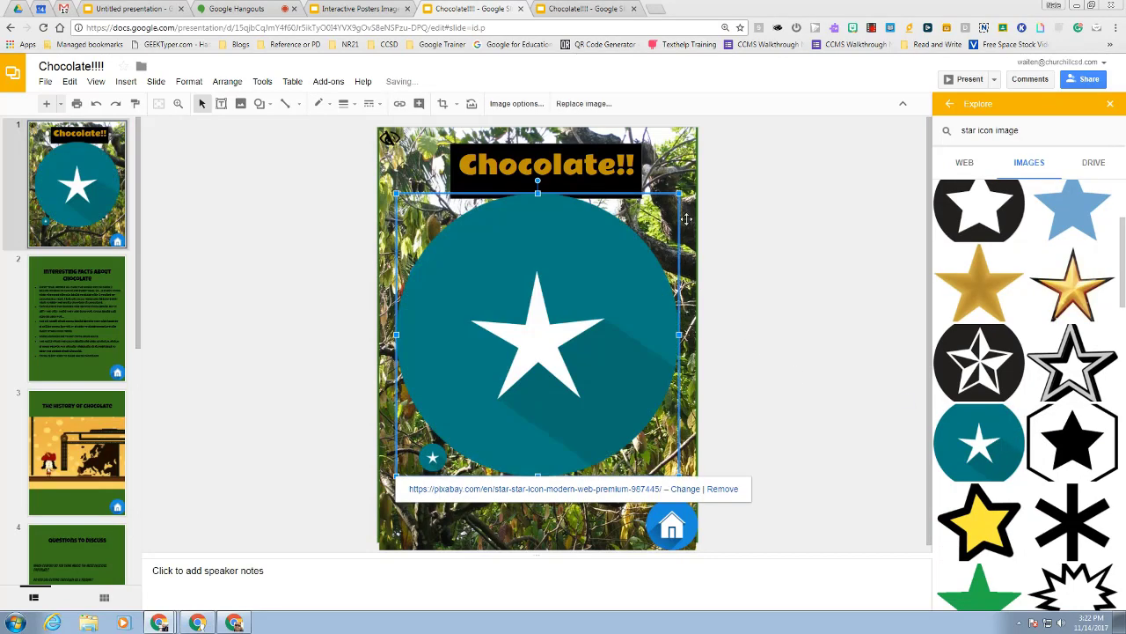
{"action": "left_click_drag", "start_coordinate": [685, 190], "coordinate": [440, 354]}
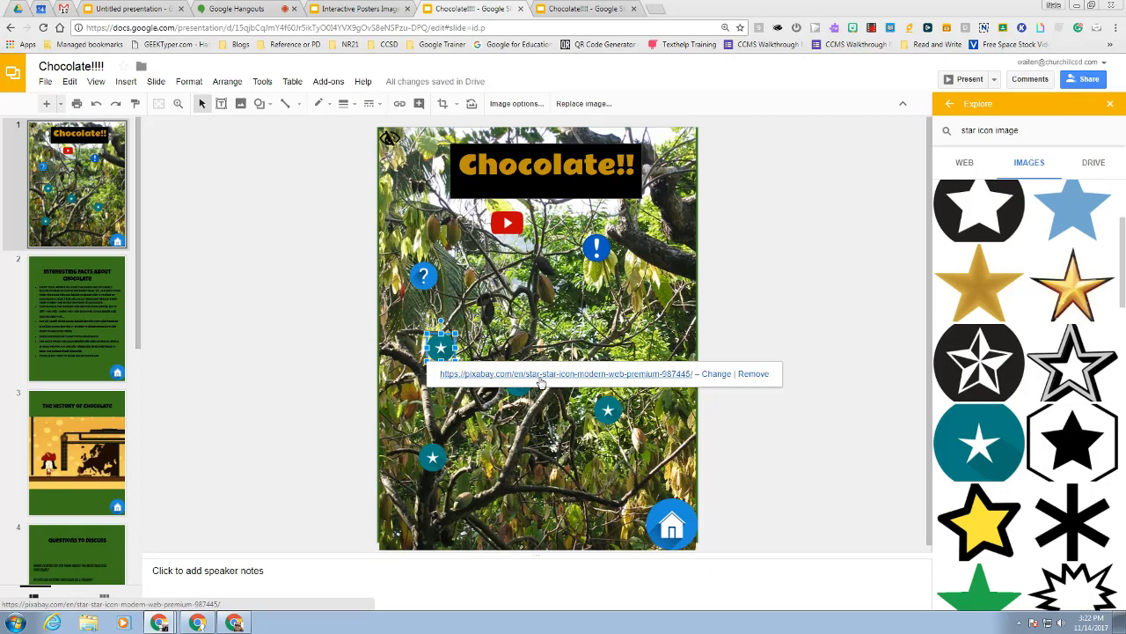
Replace the new star icon's web link with a link to Slide 3: The History of Chocolate
{"action": "left_click", "coordinate": [715, 376]}
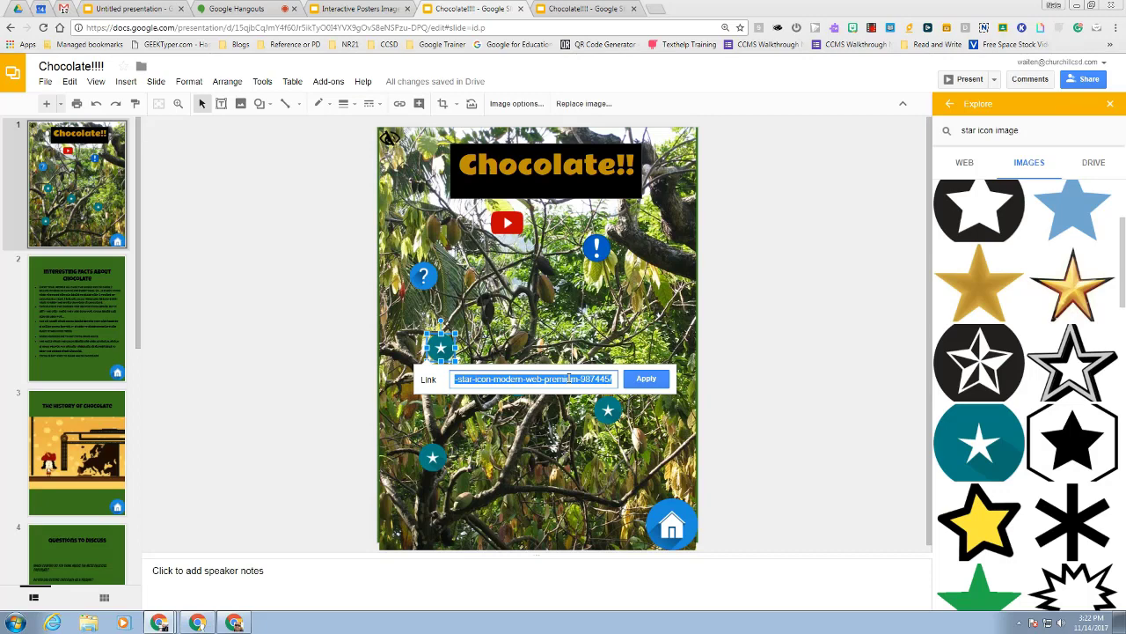
{"action": "type", "text": "slide"}
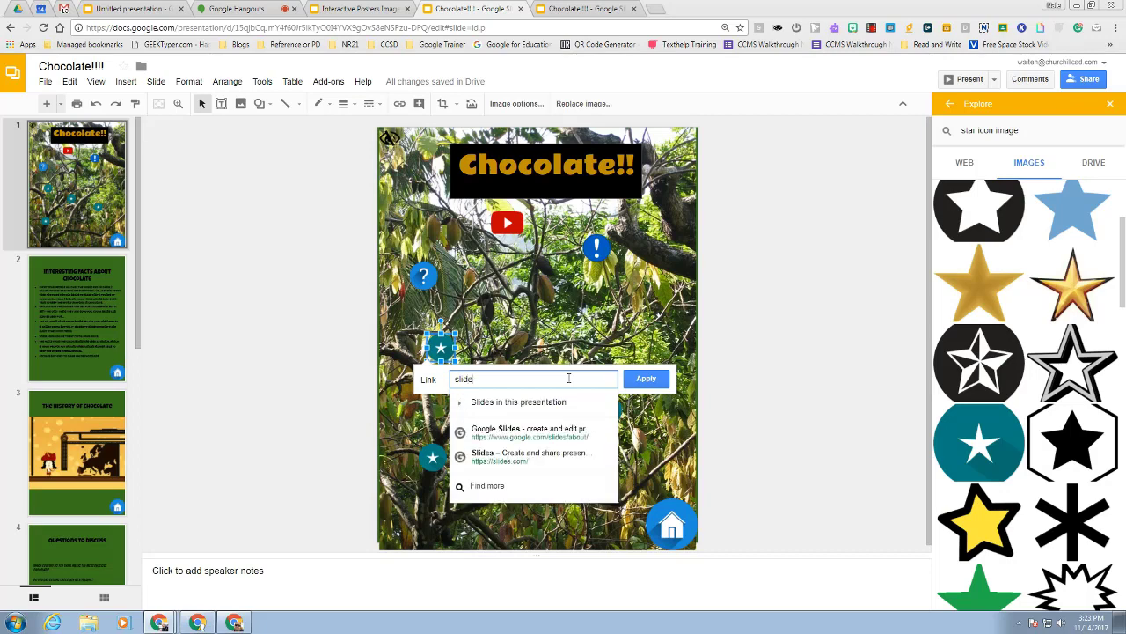
{"action": "left_click", "coordinate": [460, 405]}
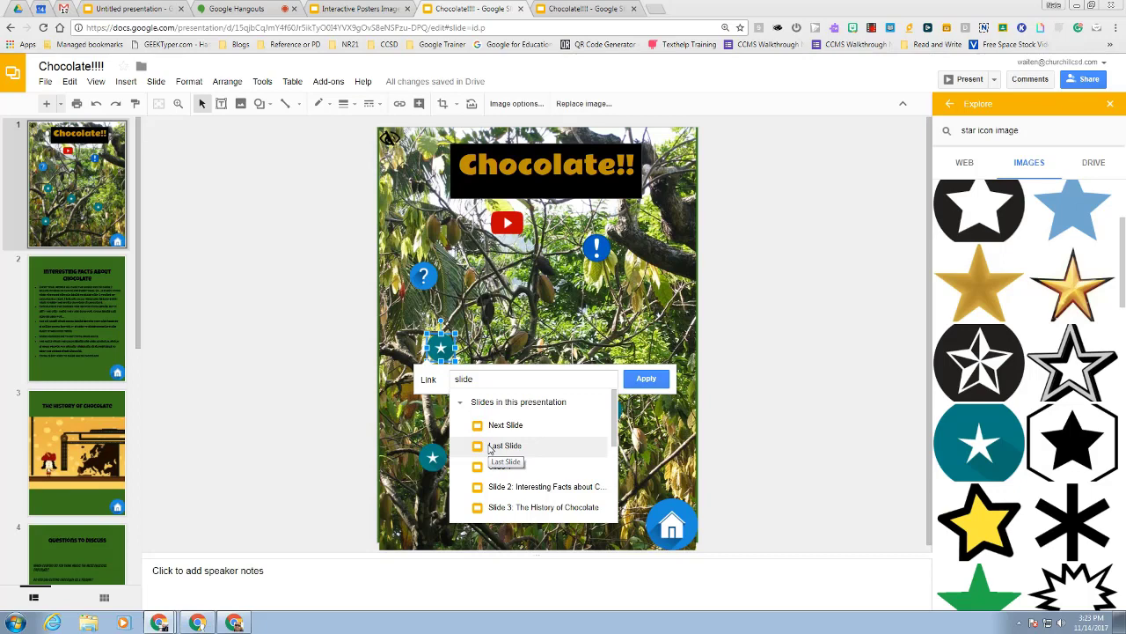
{"action": "left_click", "coordinate": [506, 510]}
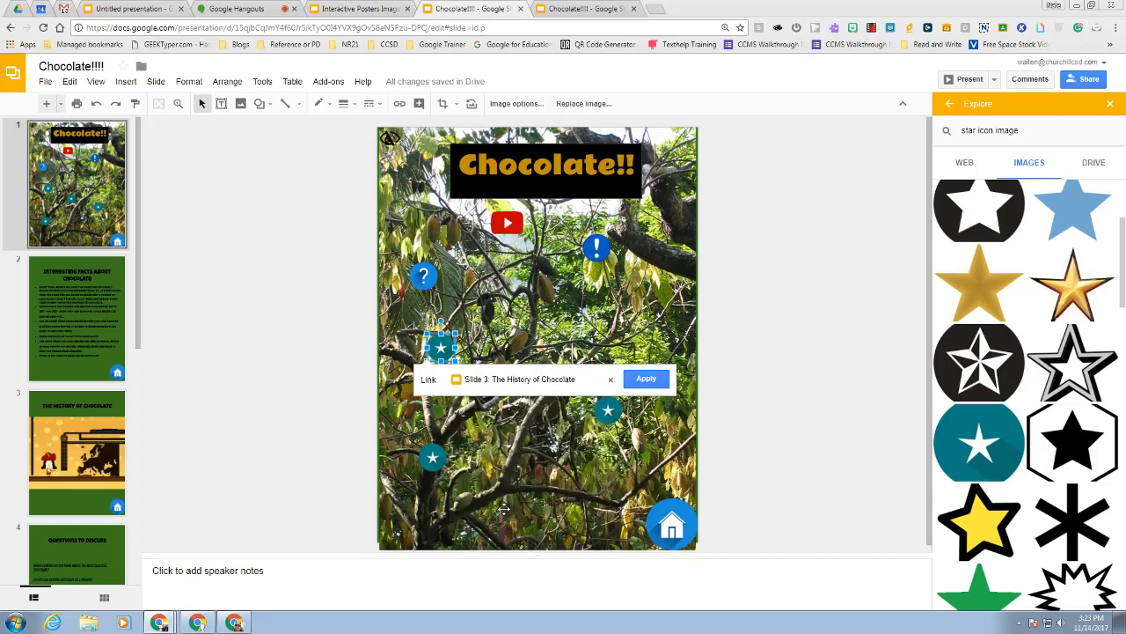
{"action": "left_click", "coordinate": [651, 380]}
{"action": "left_click", "coordinate": [341, 403]}
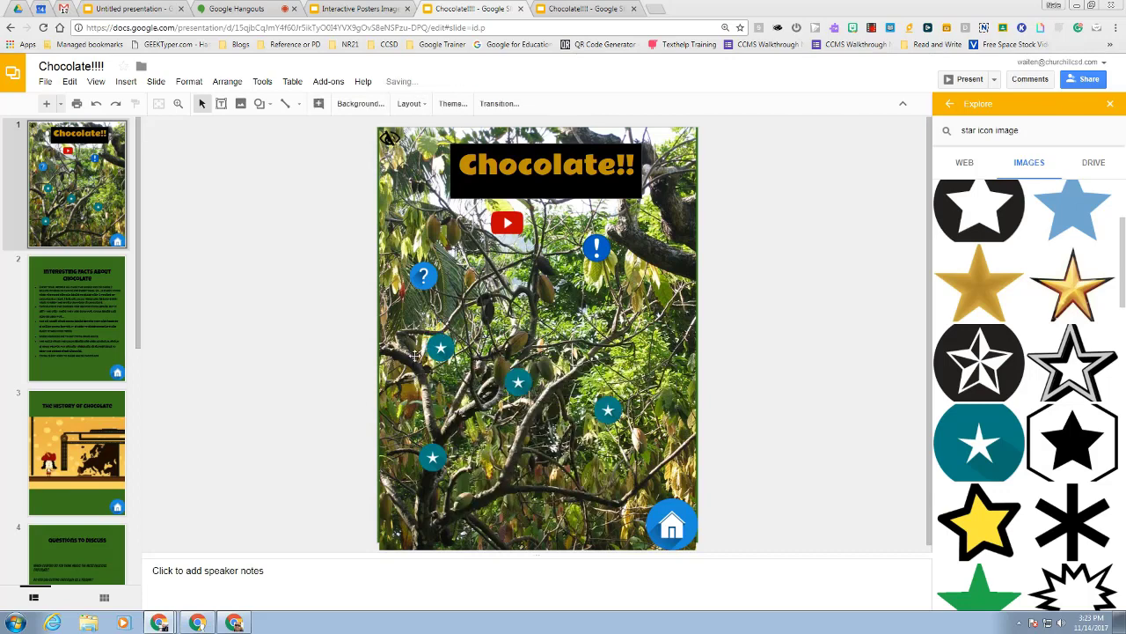
Test the new star icon's link to slide 3 and return to the first slide
{"action": "left_click", "coordinate": [442, 348]}
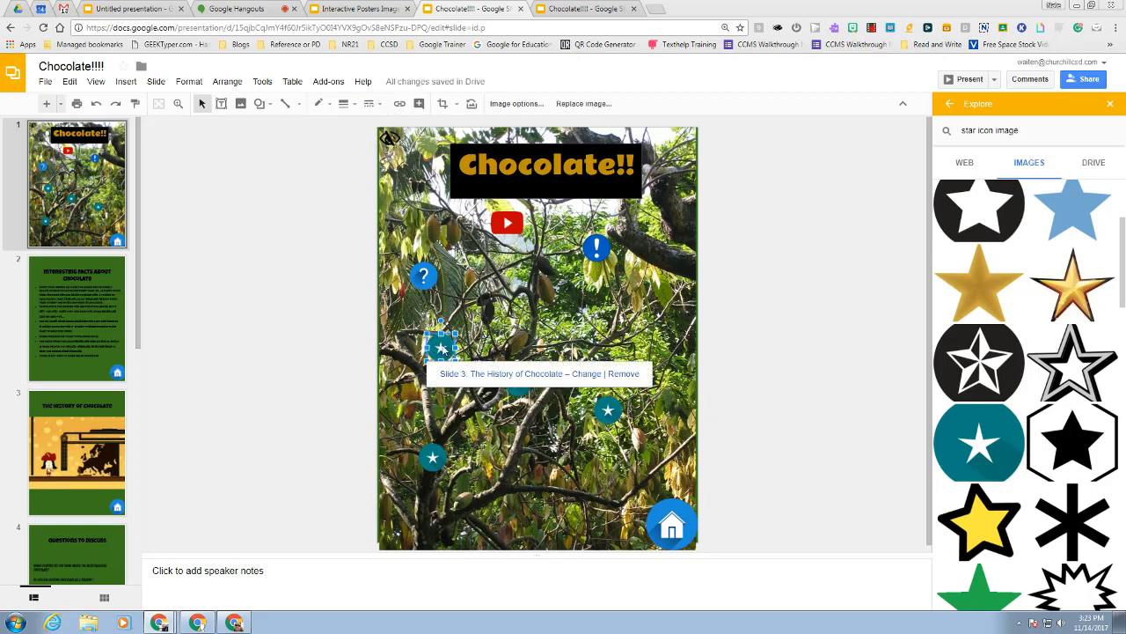
{"action": "left_click", "coordinate": [496, 376]}
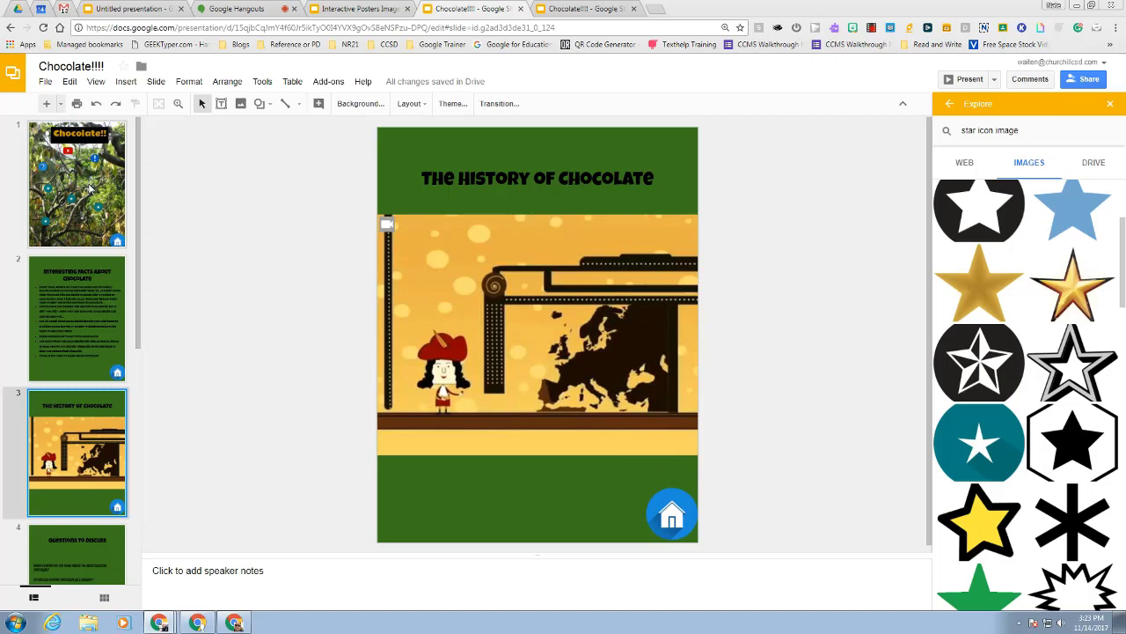
{"action": "left_click", "coordinate": [95, 239]}
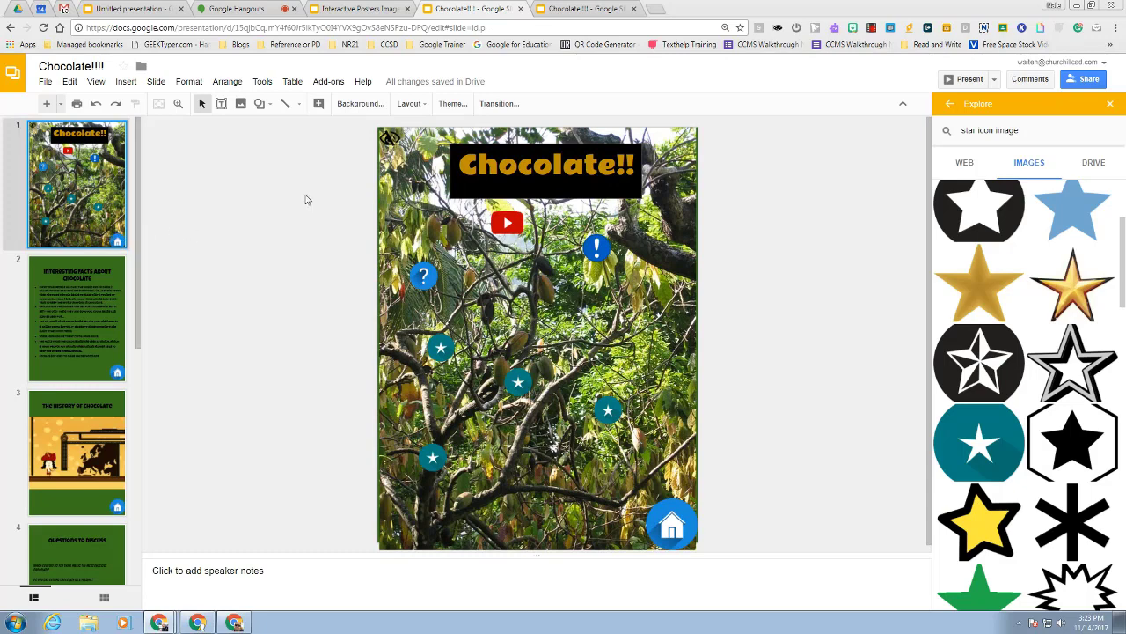
In the published poster, follow the question mark icon to the discussion questions and return through the home icon
{"action": "left_click", "coordinate": [569, 15]}
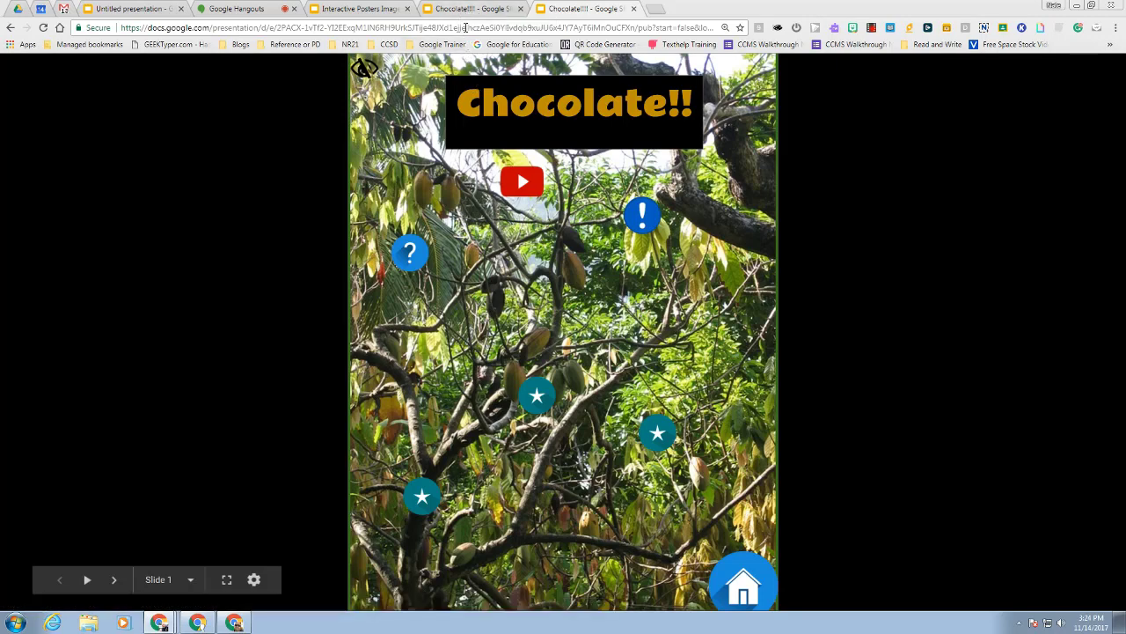
{"action": "left_click", "coordinate": [410, 252]}
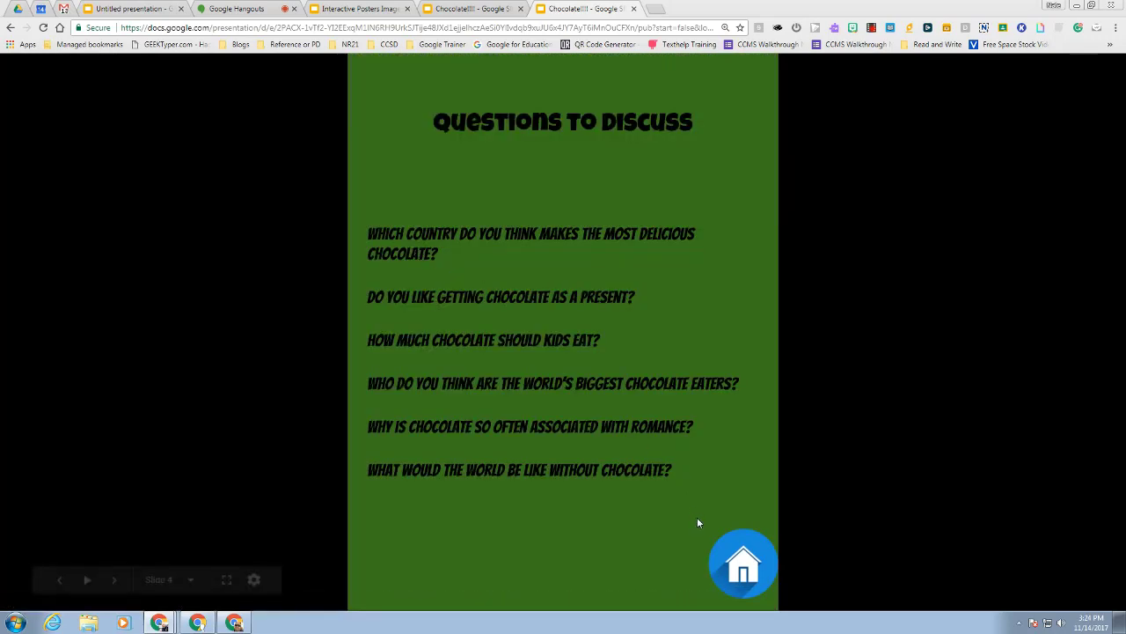
{"action": "left_click", "coordinate": [740, 563]}
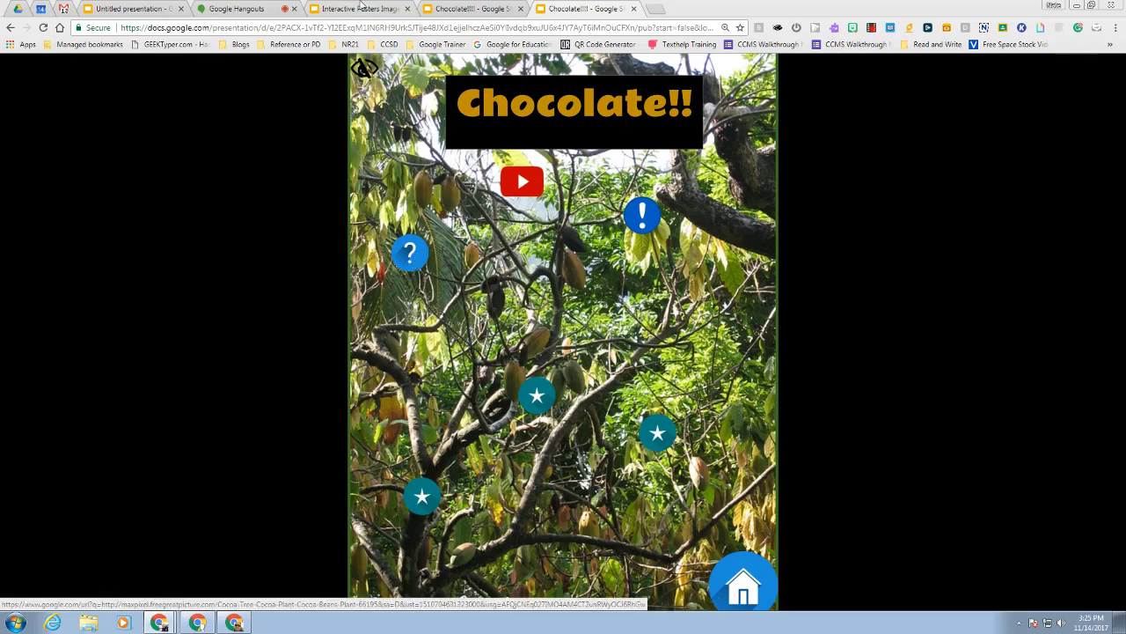
View the Interactive Posters Images for Inspiration presentation, return to the Chocolate!!!! editor and close Explore
{"action": "left_click", "coordinate": [359, 10]}
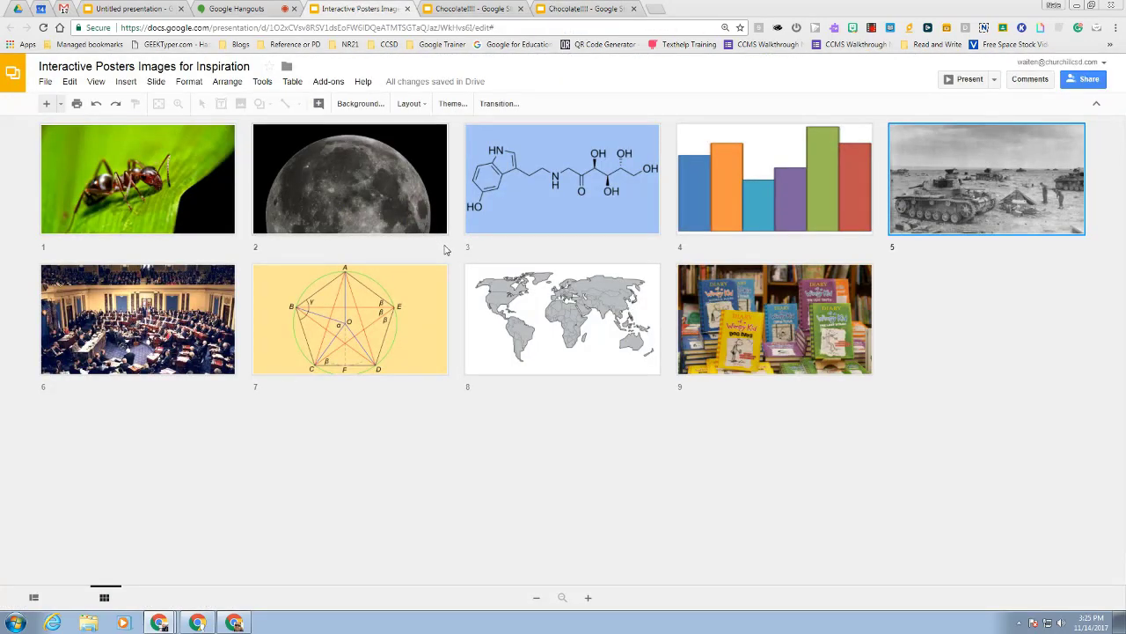
{"action": "left_click", "coordinate": [462, 11]}
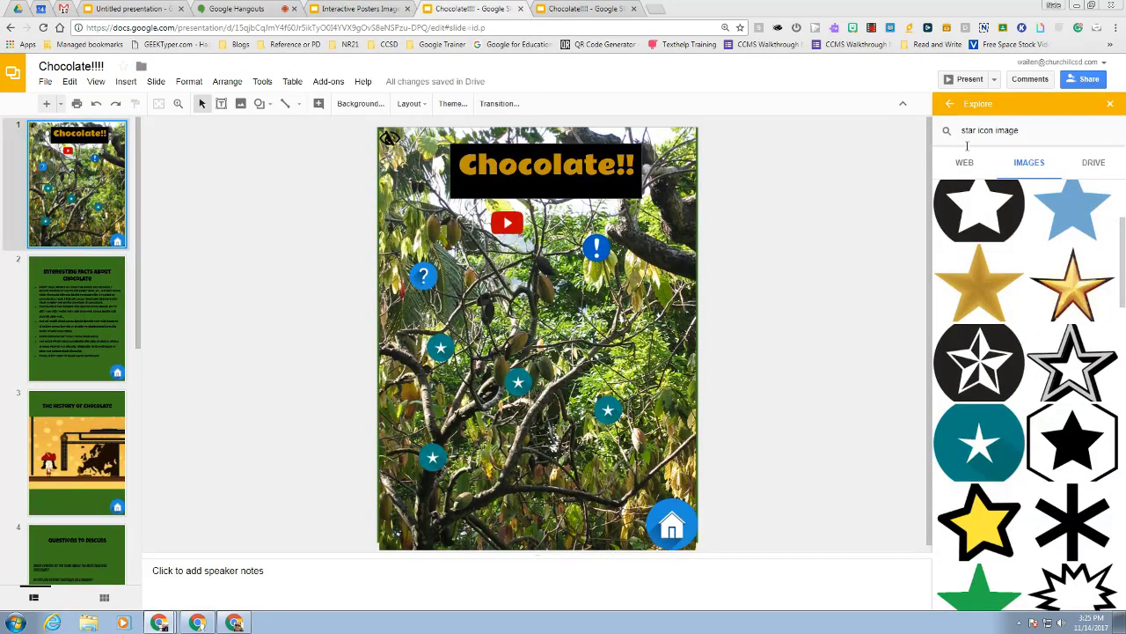
{"action": "left_click", "coordinate": [1110, 103]}
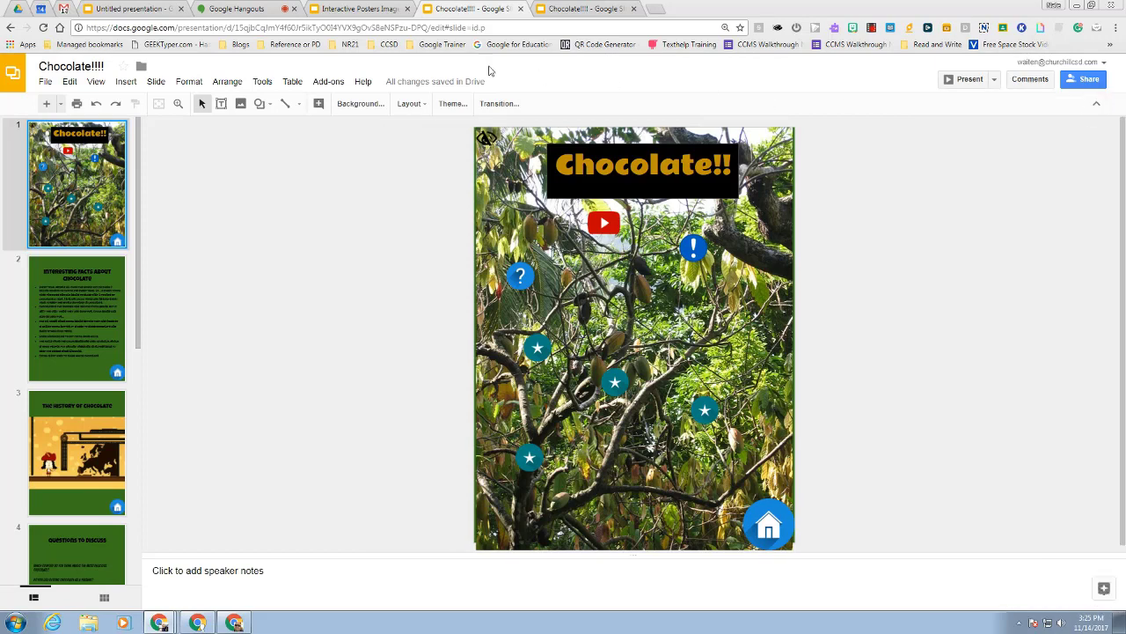
Copy the Chocolate!!!! presentation's publish-to-web link and switch to the published poster
{"action": "left_click", "coordinate": [42, 85]}
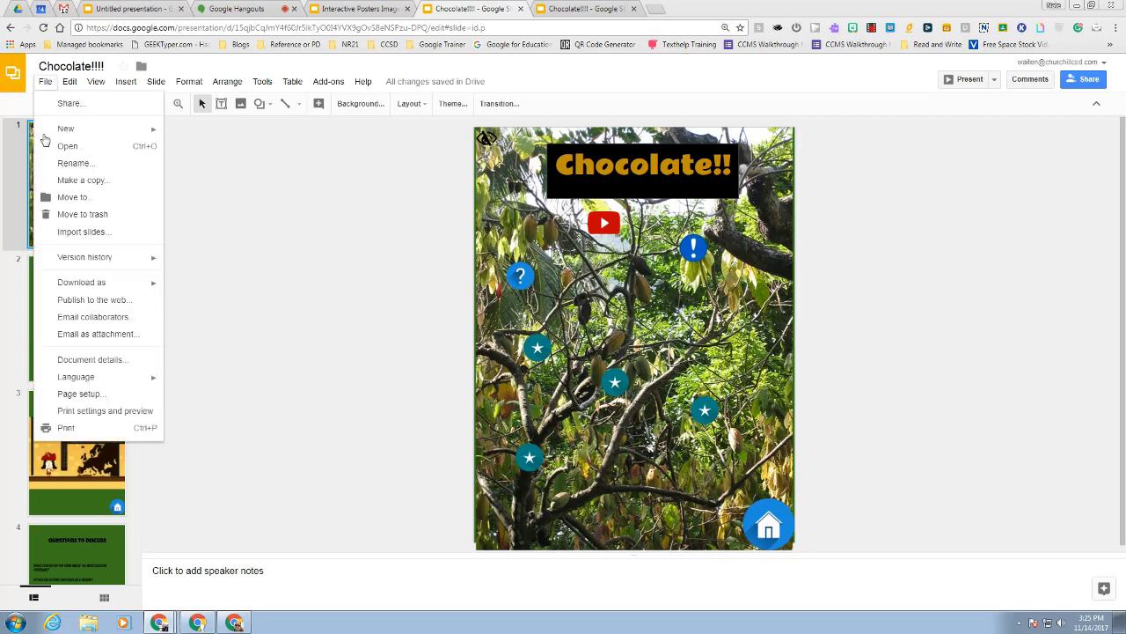
{"action": "mouse_move", "coordinate": [73, 291]}
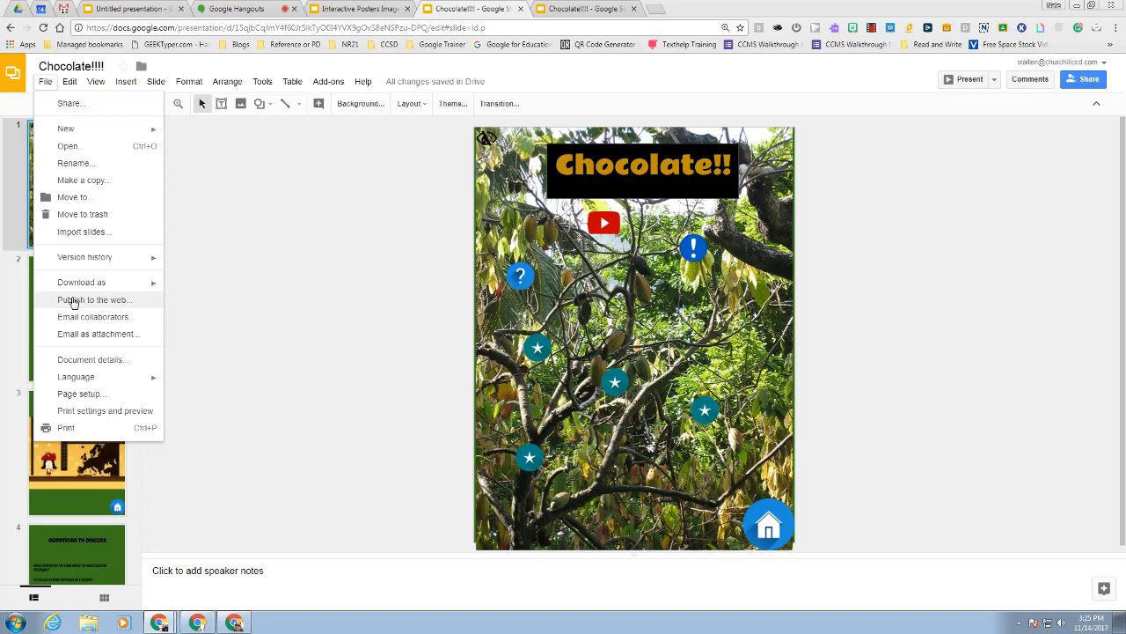
{"action": "left_click", "coordinate": [73, 300]}
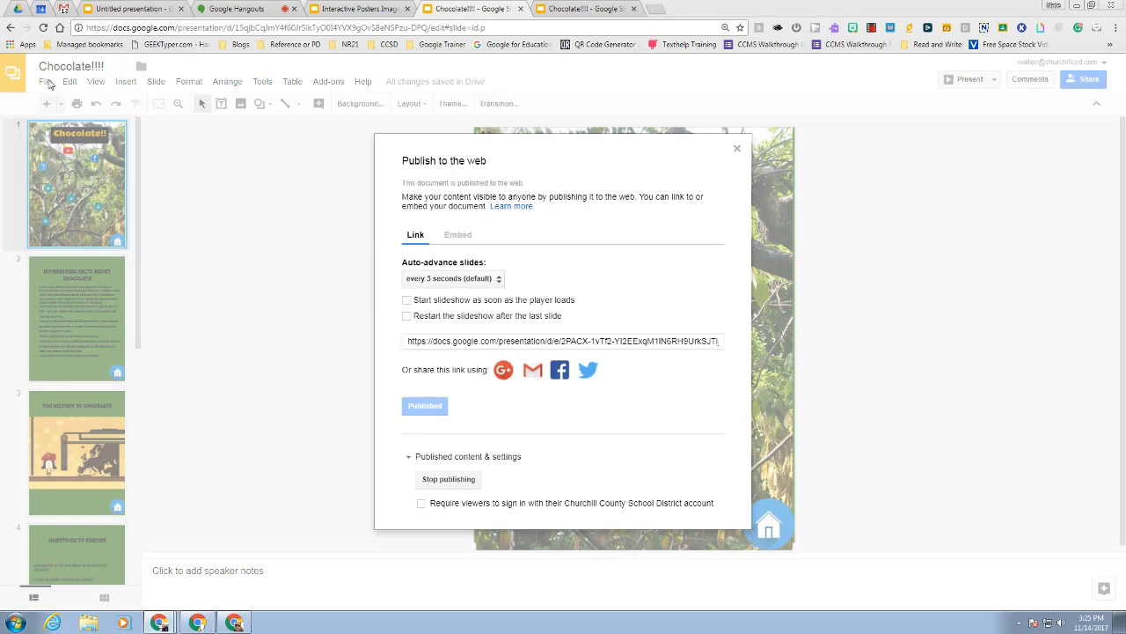
{"action": "left_click", "coordinate": [452, 340]}
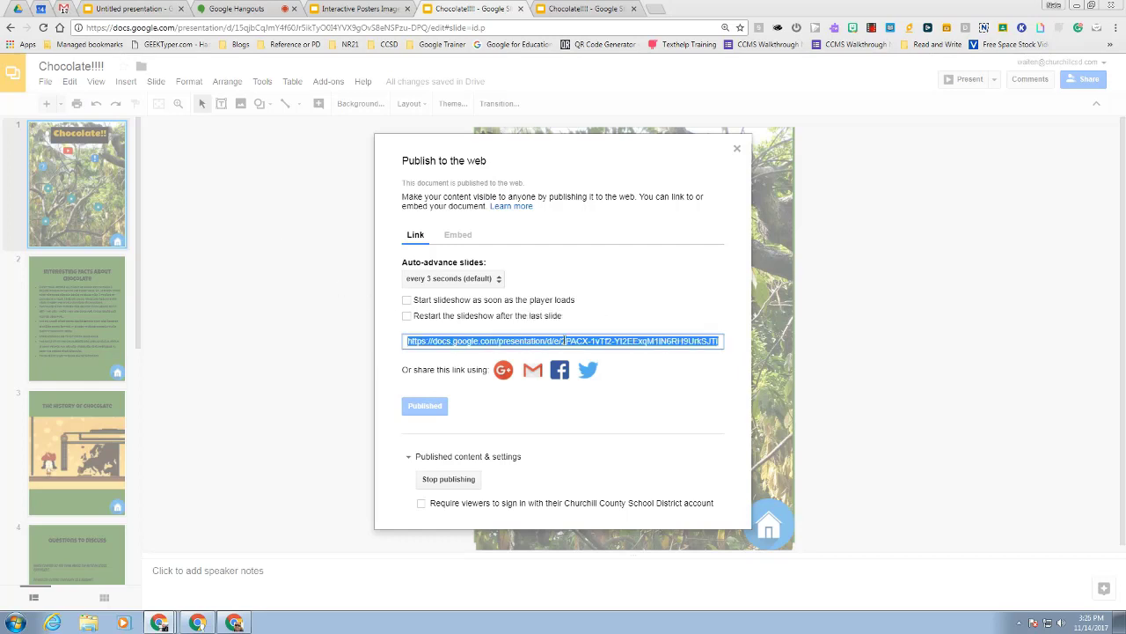
{"action": "right_click", "coordinate": [564, 341]}
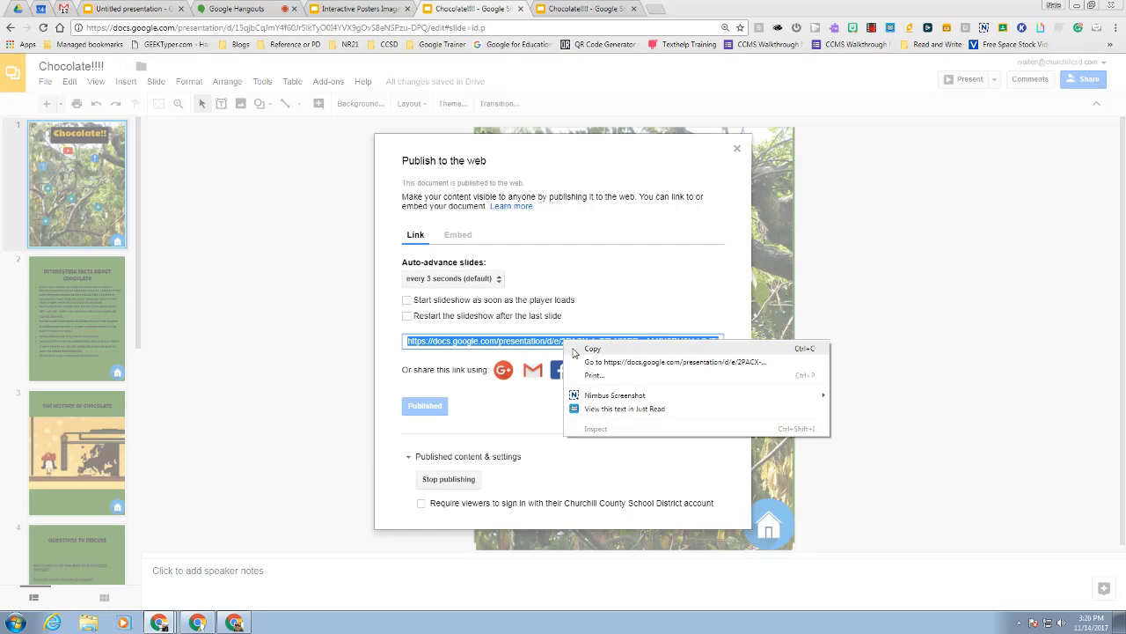
{"action": "left_click", "coordinate": [573, 349]}
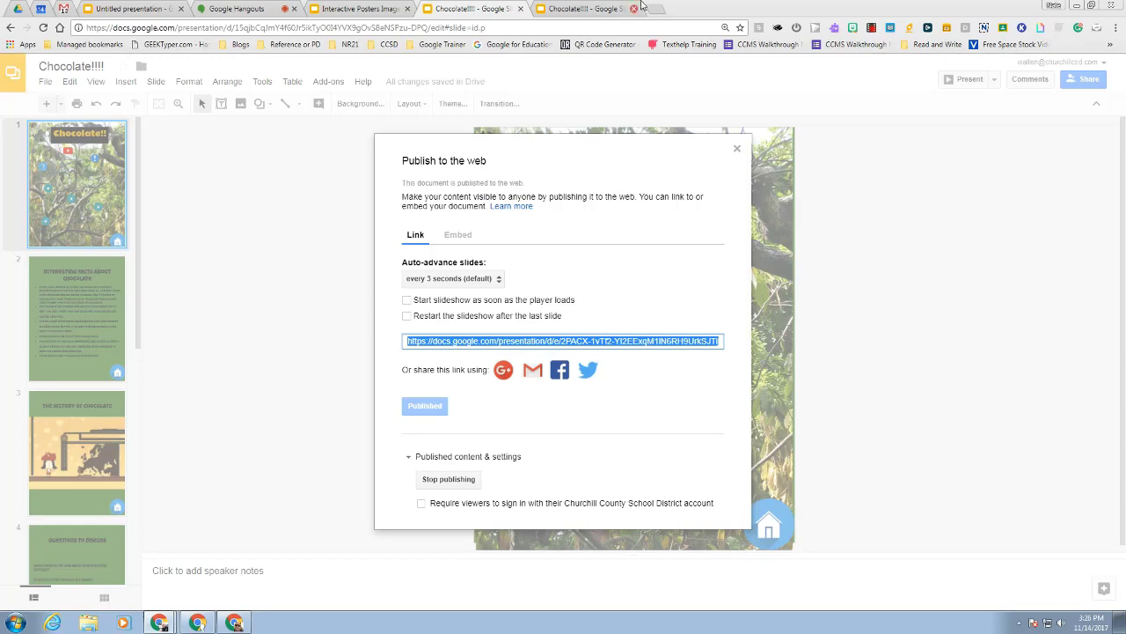
{"action": "left_click", "coordinate": [570, 9]}
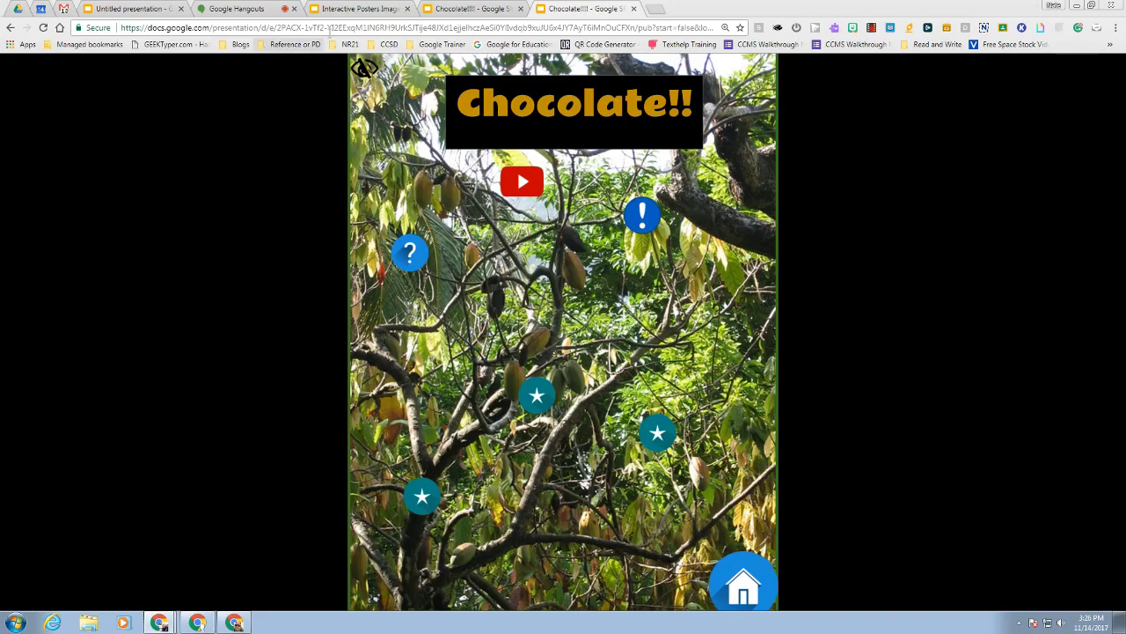
Return to the Chocolate!!!! editor, close the publish-to-web settings, and view the presentation's sharing options without changing them
{"action": "left_click", "coordinate": [475, 9]}
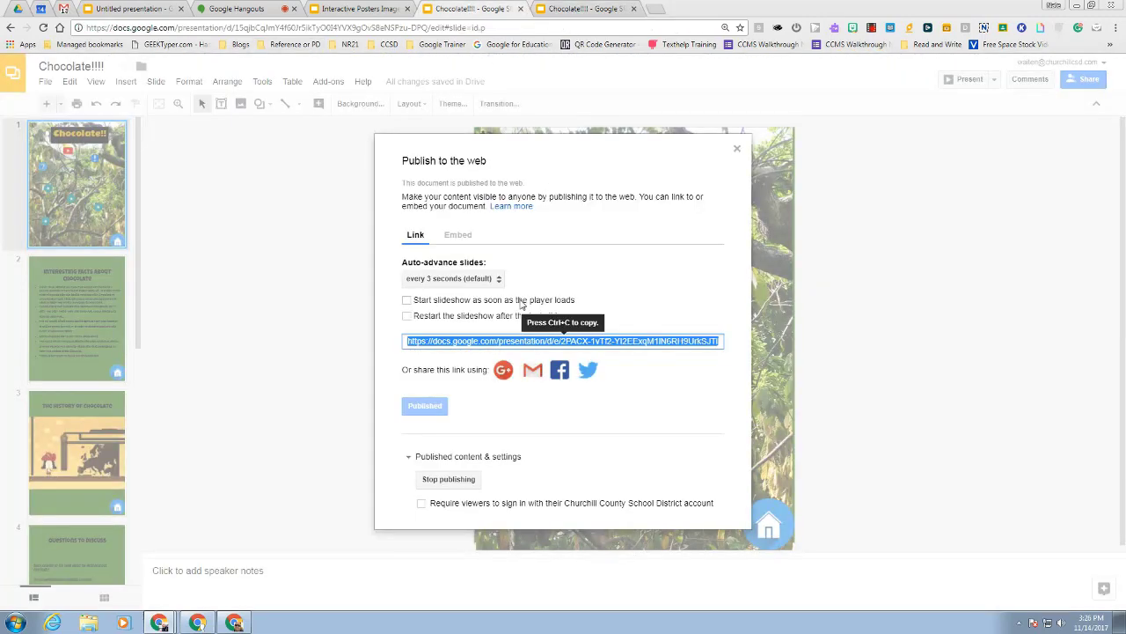
{"action": "left_click", "coordinate": [737, 149]}
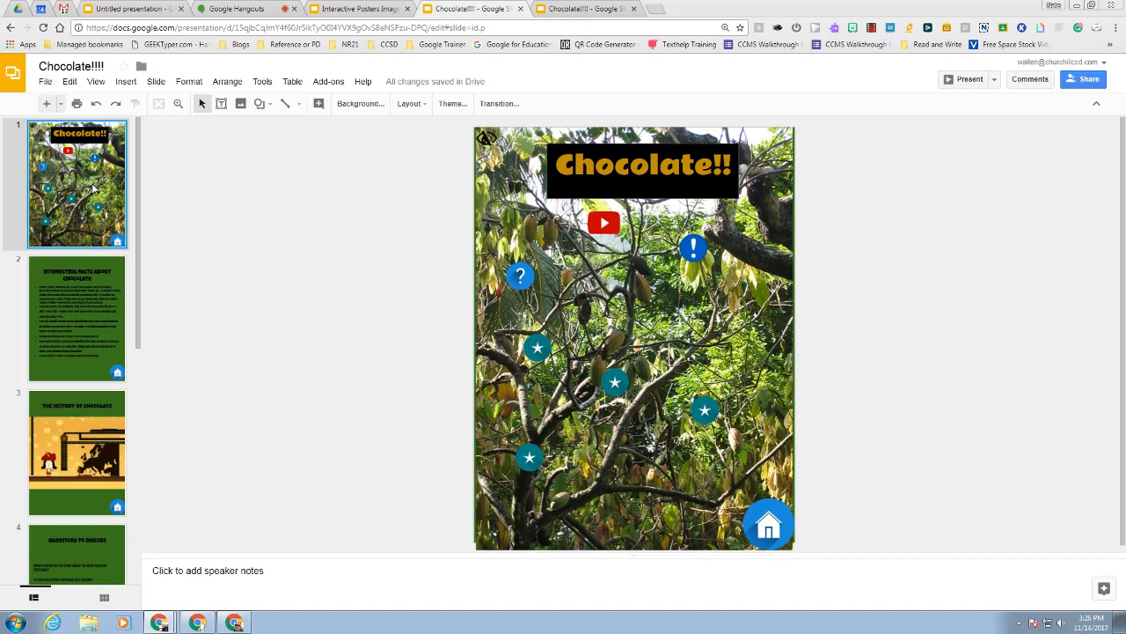
{"action": "left_click", "coordinate": [1082, 79]}
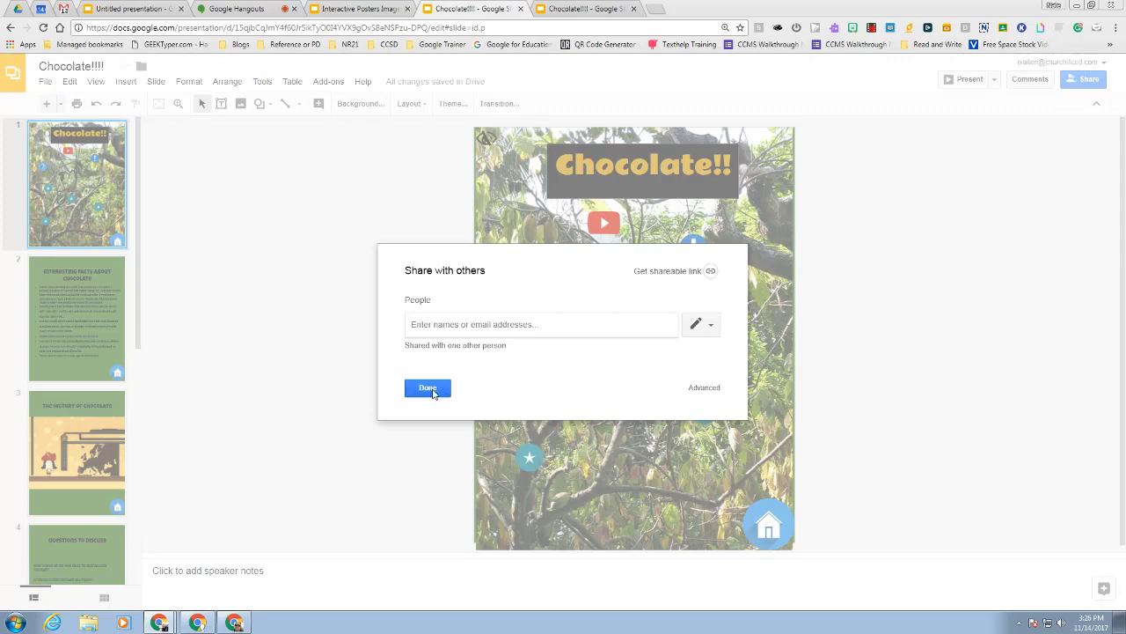
{"action": "key", "text": "Escape"}
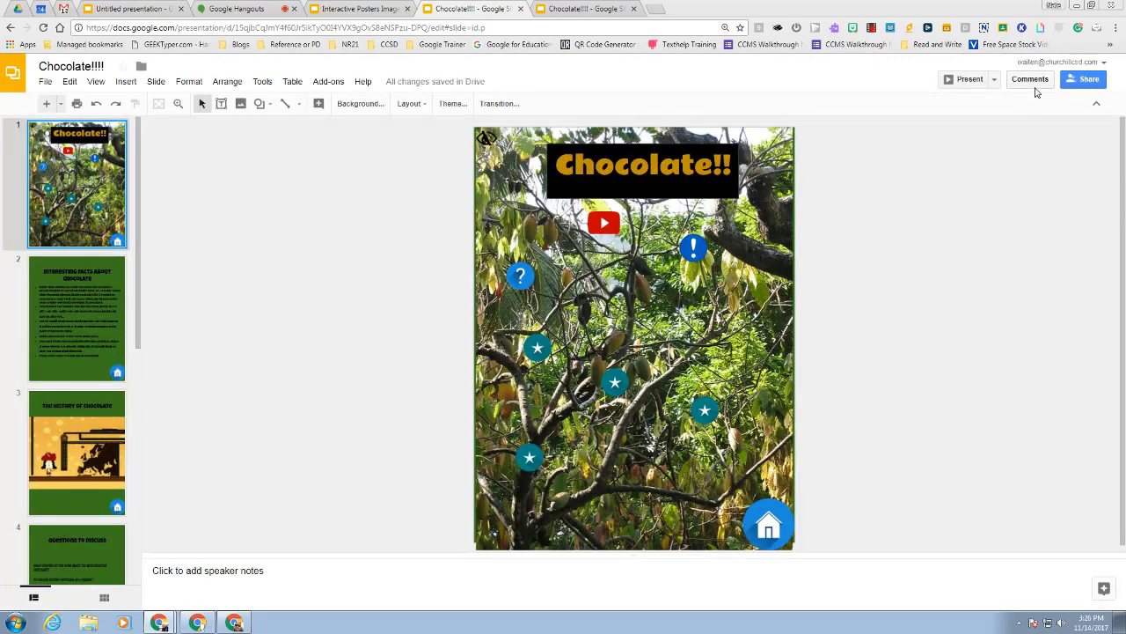
Preview the poster on slide 1 in full-screen presentation mode and return to the editor
{"action": "left_click", "coordinate": [971, 79]}
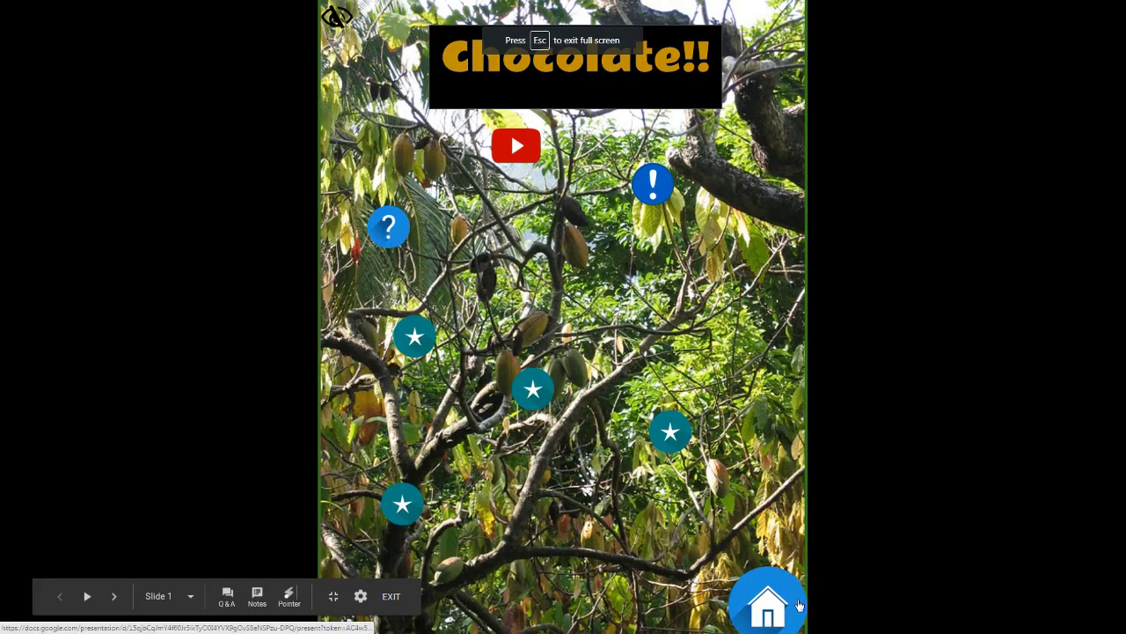
{"action": "key", "text": "Escape"}
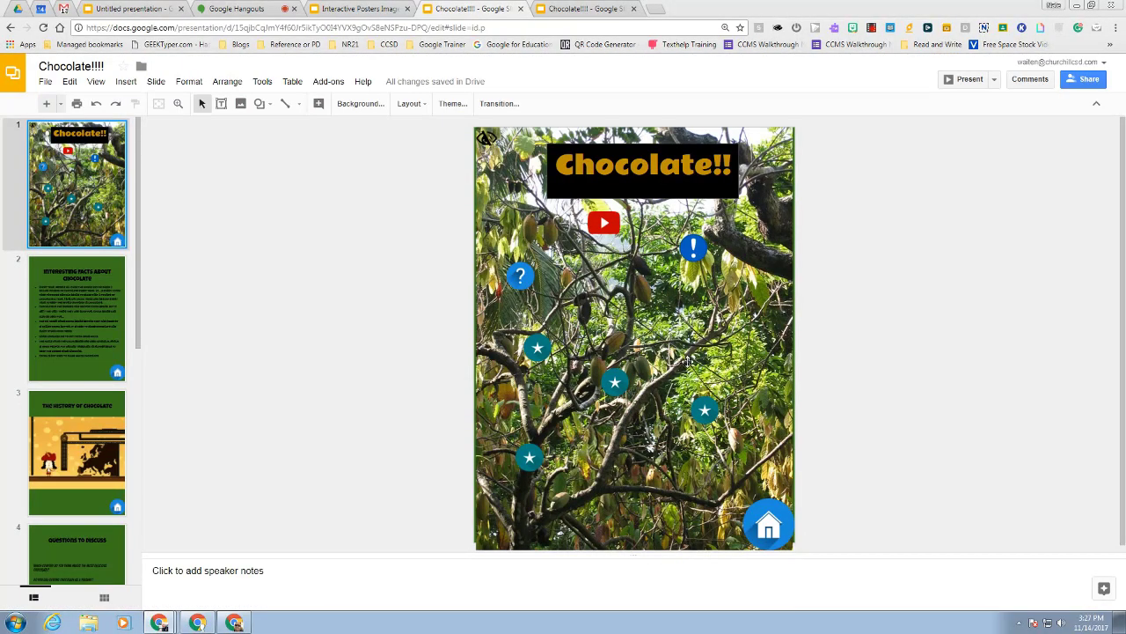
{"action": "left_click", "coordinate": [44, 81]}
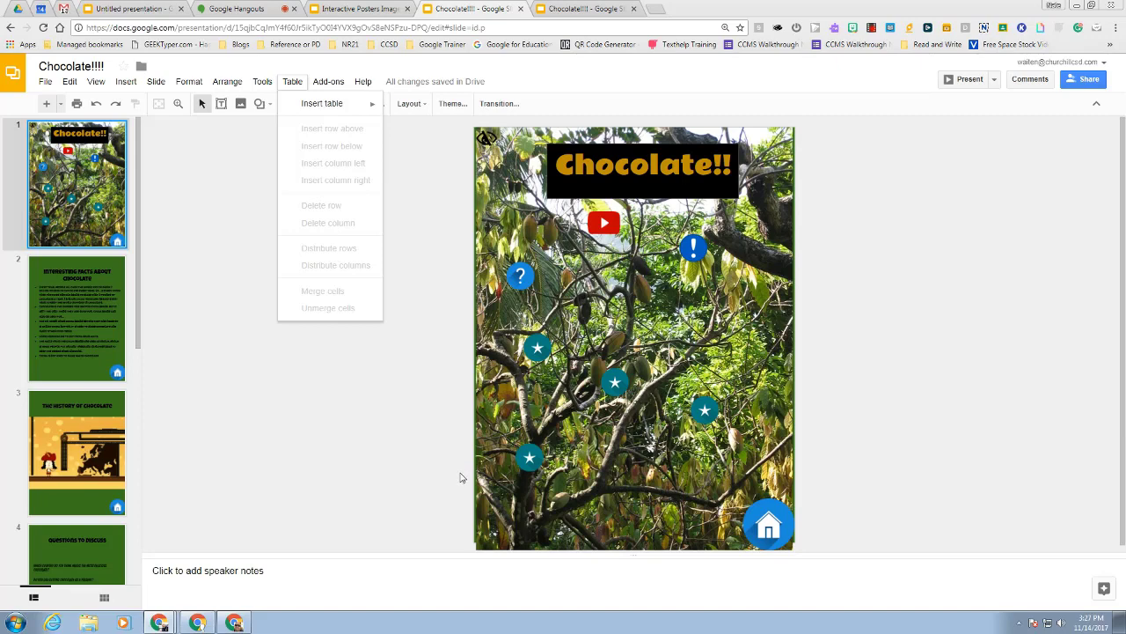
{"action": "left_click", "coordinate": [360, 476]}
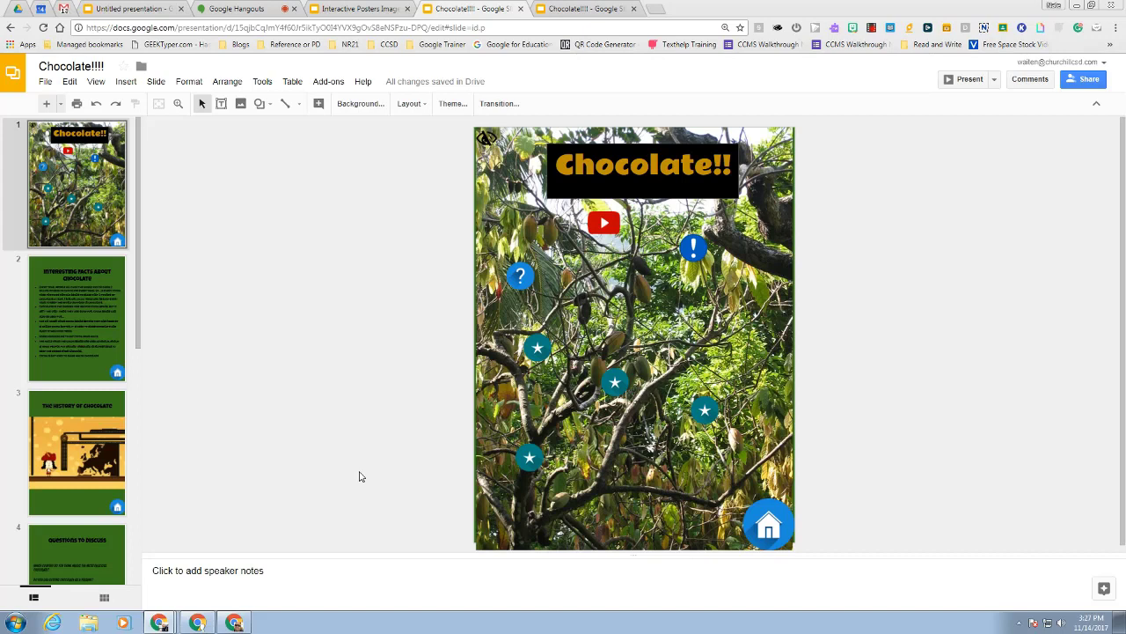
Search Explore for "chocolate tree" and view the image results
{"action": "left_click", "coordinate": [1092, 589]}
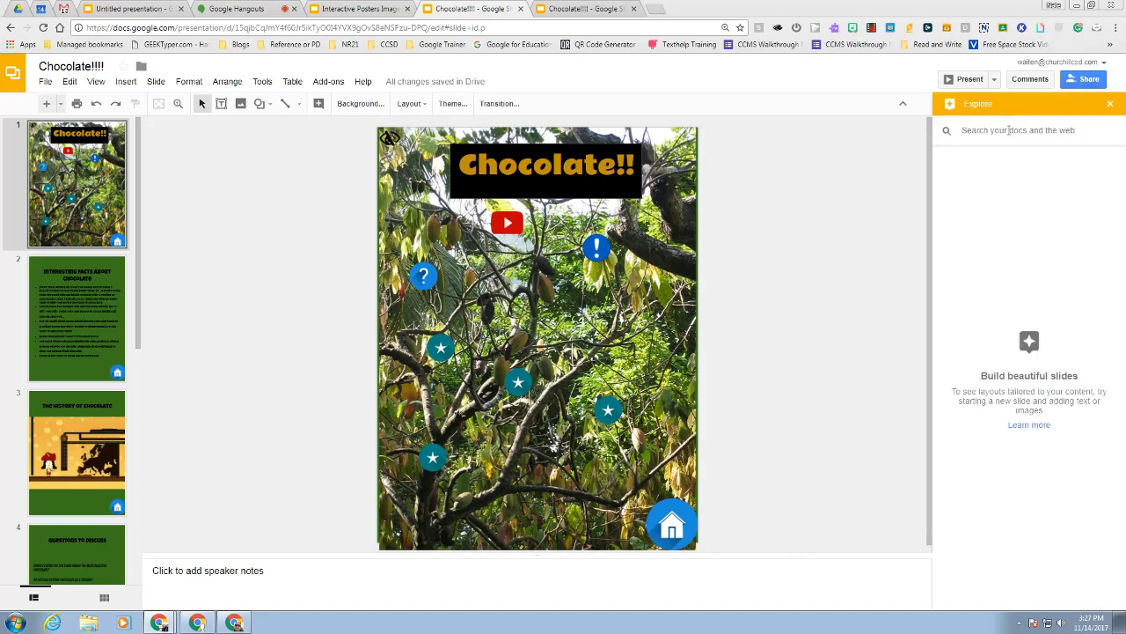
{"action": "type", "text": "chocolate"}
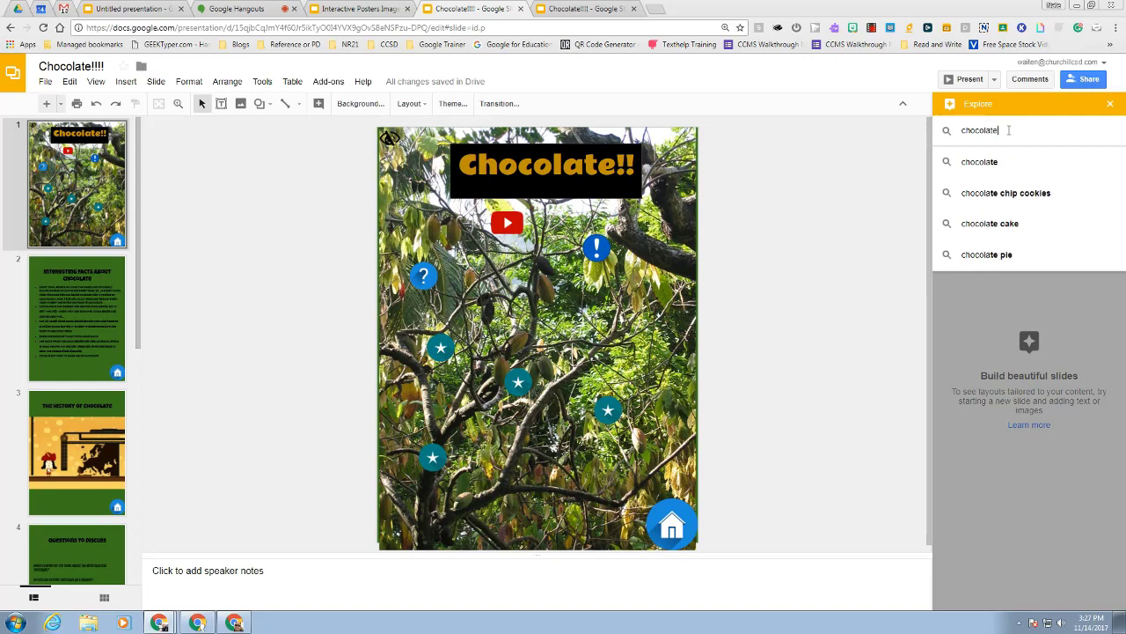
{"action": "type", "text": " tree"}
{"action": "key", "text": "Return"}
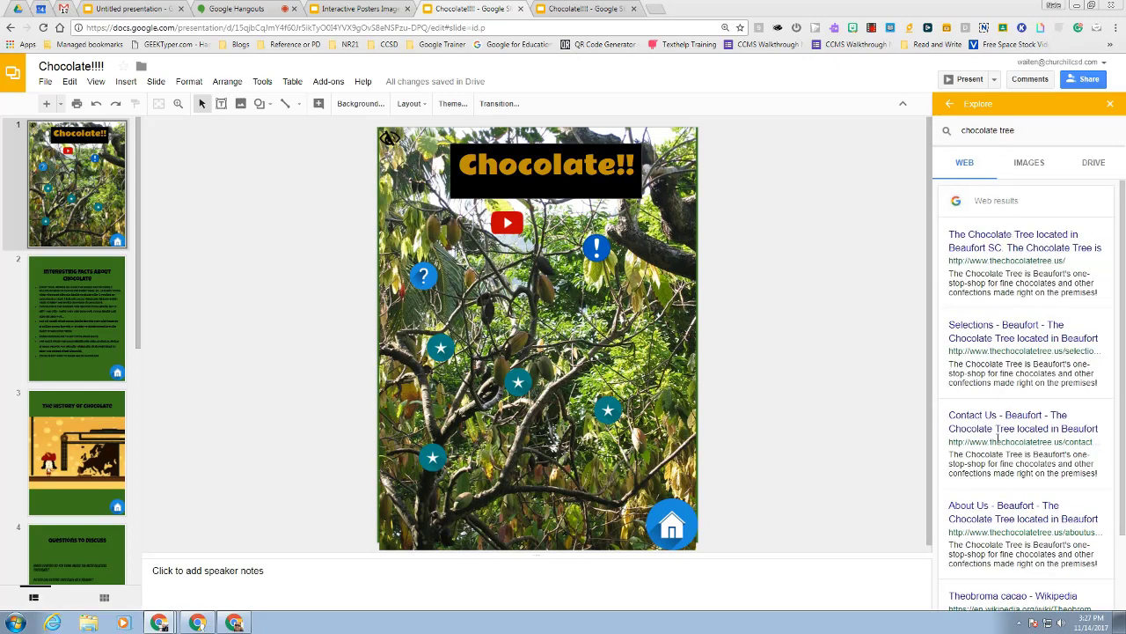
{"action": "left_click", "coordinate": [1027, 173]}
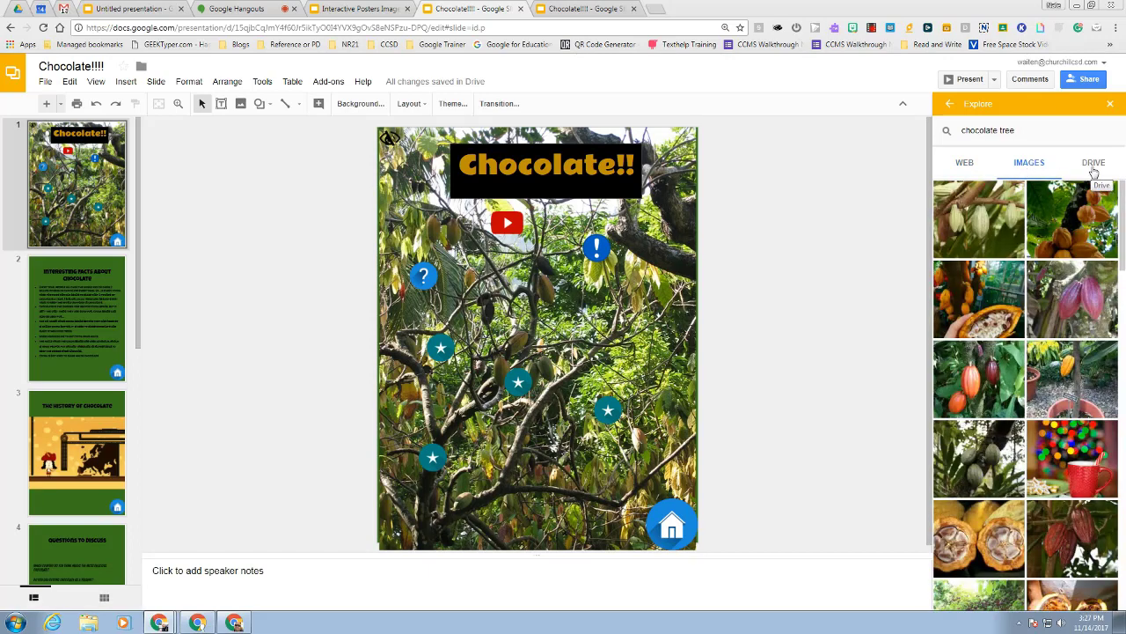